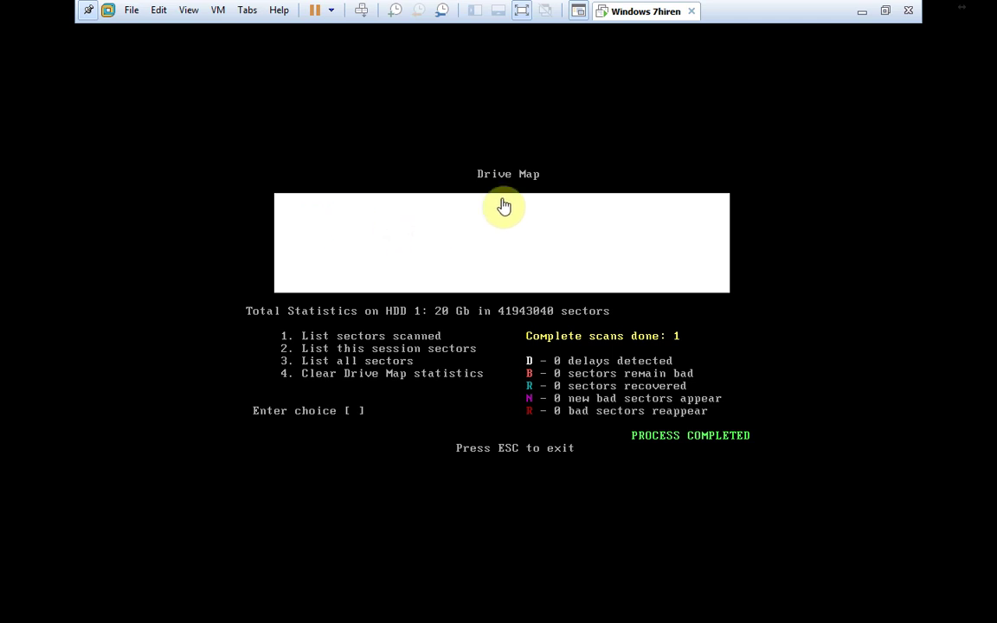
# Step: Restart the guest system of the Windows 7hiren virtual machine
pyautogui.rightClick(649, 17)
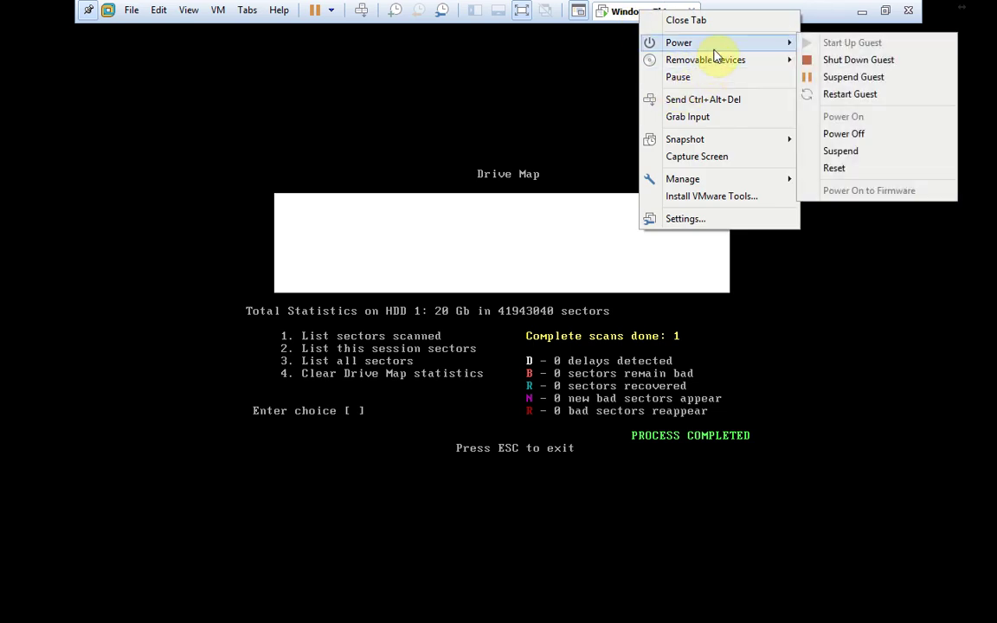
pyautogui.moveTo(757, 45)
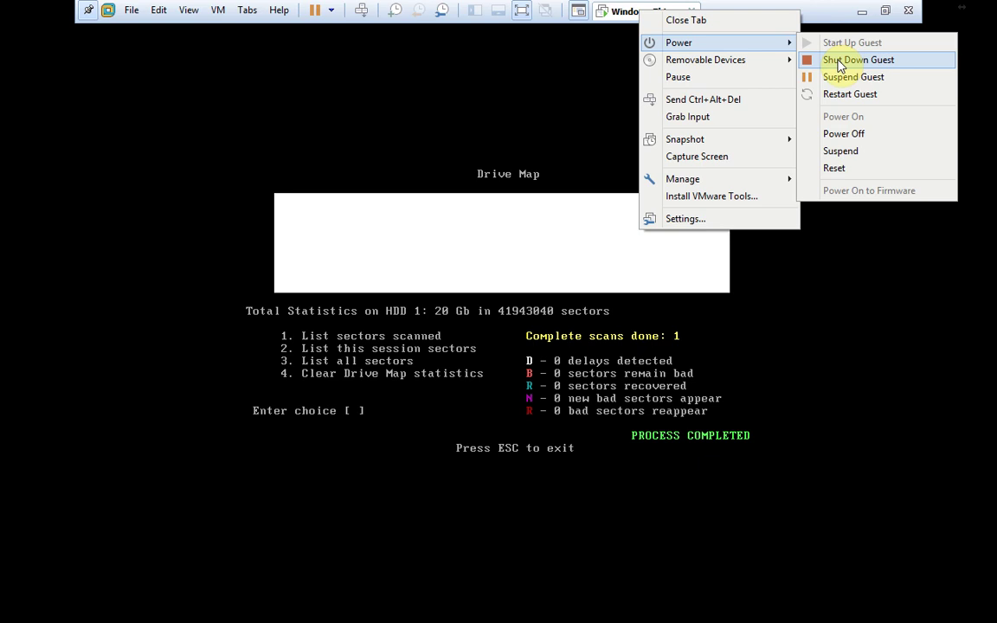
pyautogui.click(852, 95)
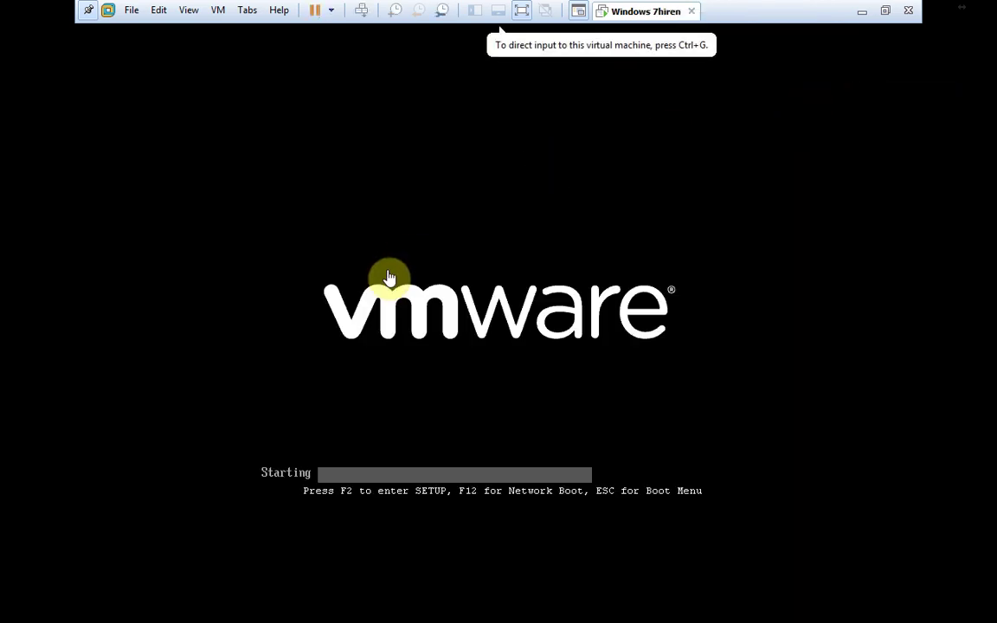
# Step: Boot Mini Windows 7 Portable from the Hiren's Boot 15.1 start menu
pyautogui.click(399, 278)
pyautogui.press('Down')
pyautogui.press('Down')
pyautogui.press('Down')
pyautogui.press('Down')
pyautogui.press('Down')
pyautogui.press('Up')
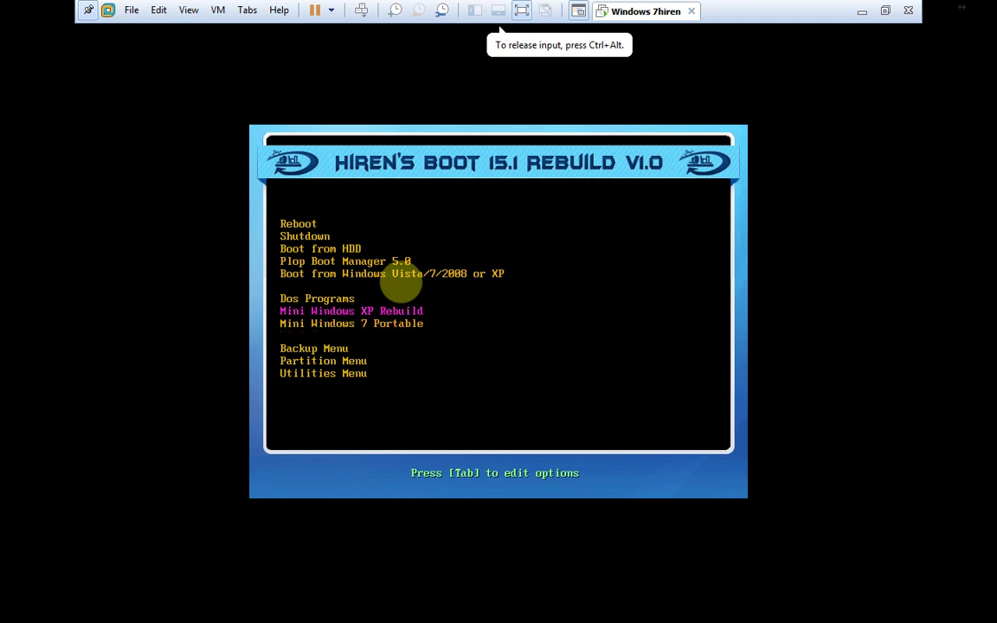
pyautogui.press('Down')
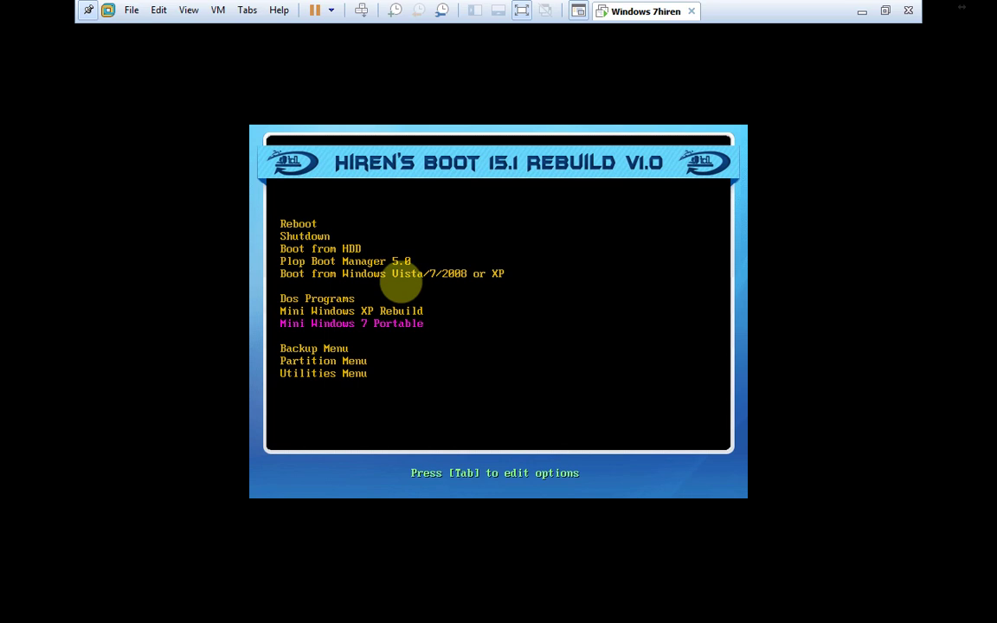
pyautogui.press('Up')
pyautogui.press('Down')
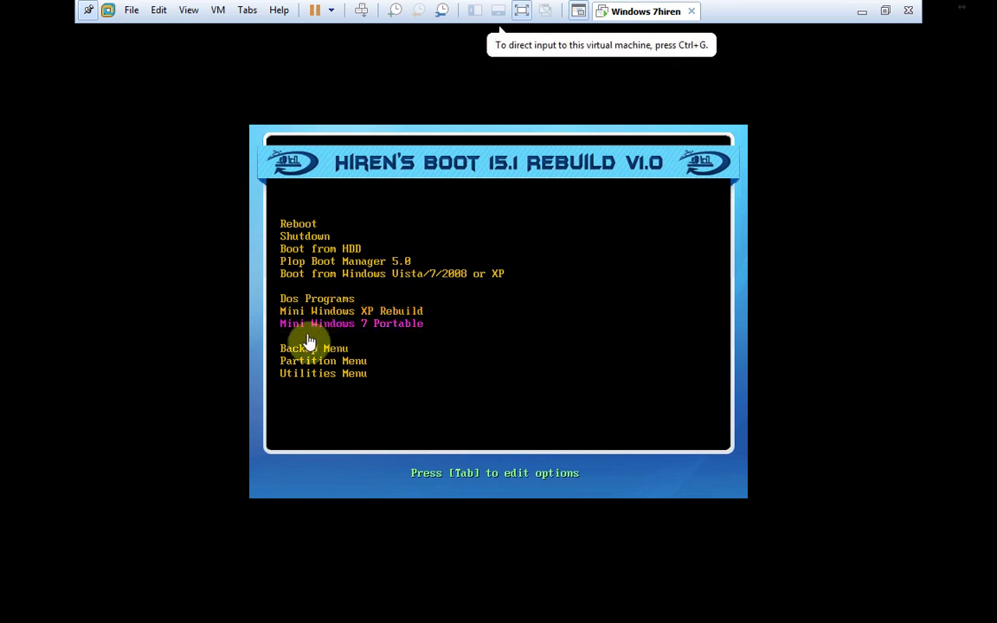
pyautogui.click(389, 339)
pyautogui.press('Return')
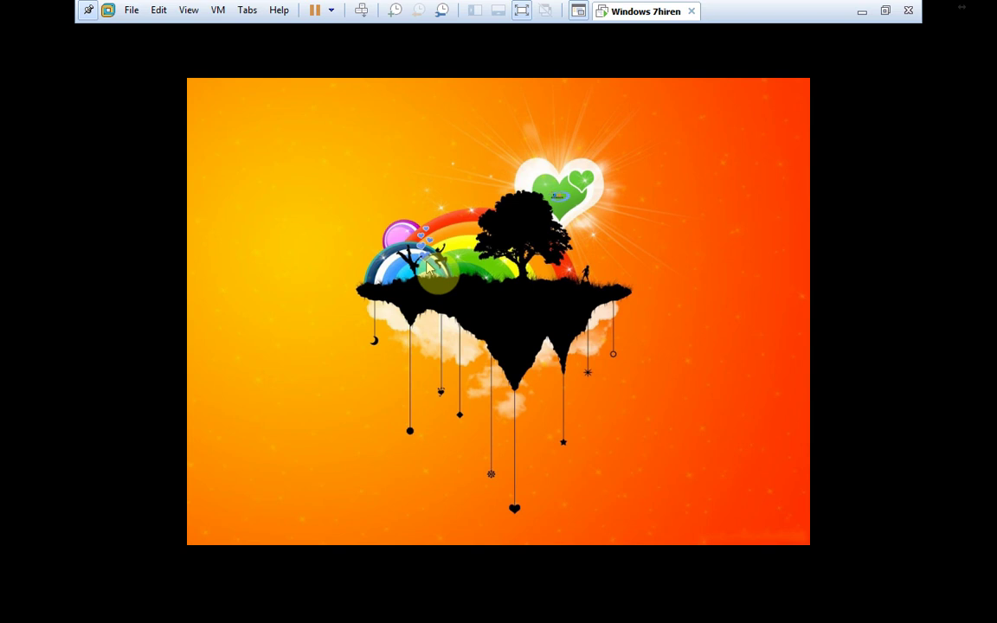
# Step: Move the Hiren's BootCD Program Launcher aside and launch Partition Wizard Pro 6.0 from its disk tools
pyautogui.click(365, 228)
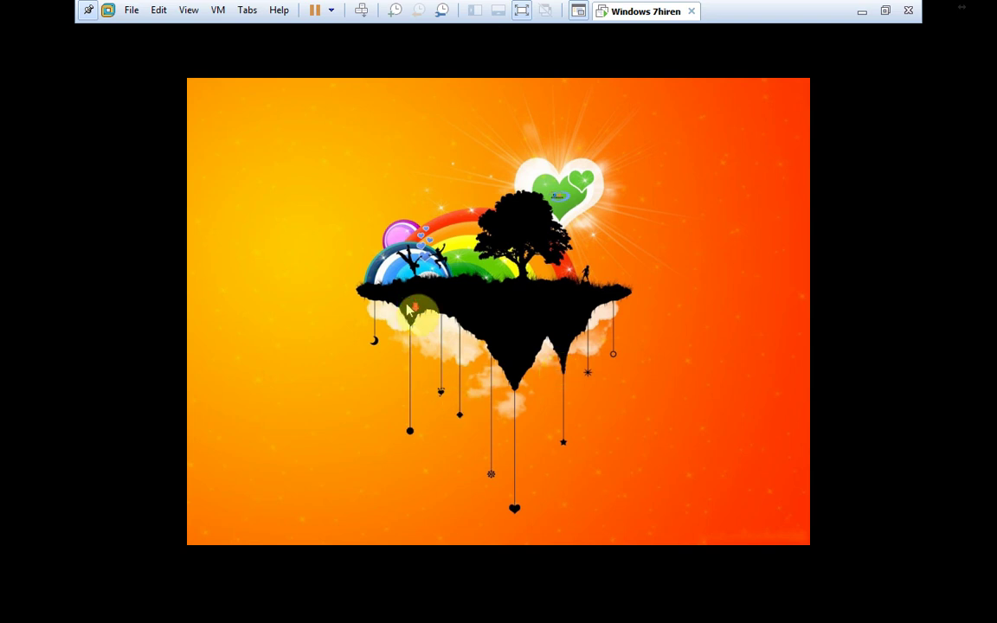
pyautogui.click(476, 248)
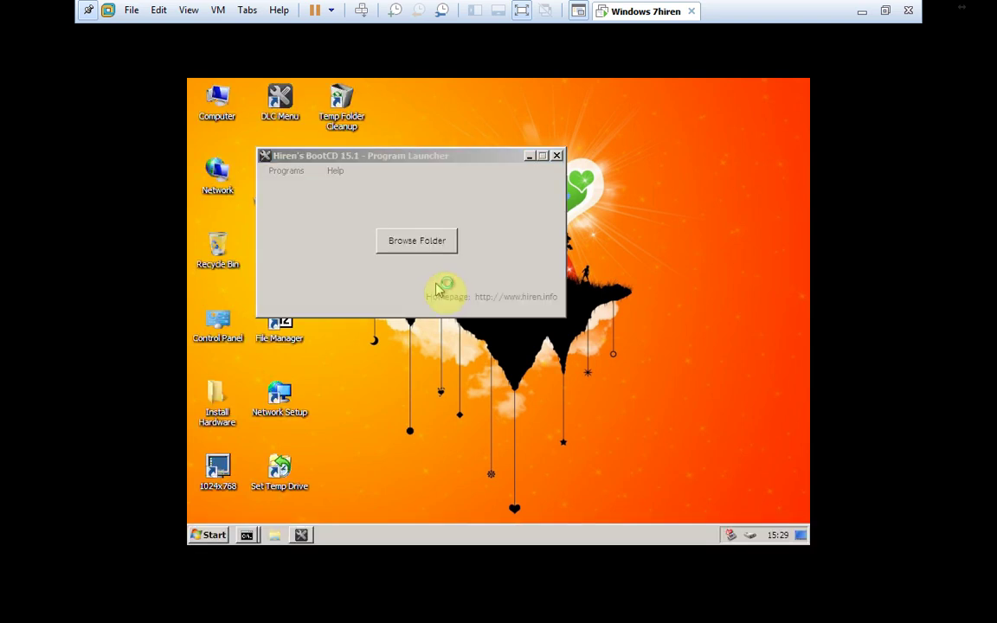
pyautogui.click(443, 156)
pyautogui.moveTo(443, 157); pyautogui.dragTo(599, 105)
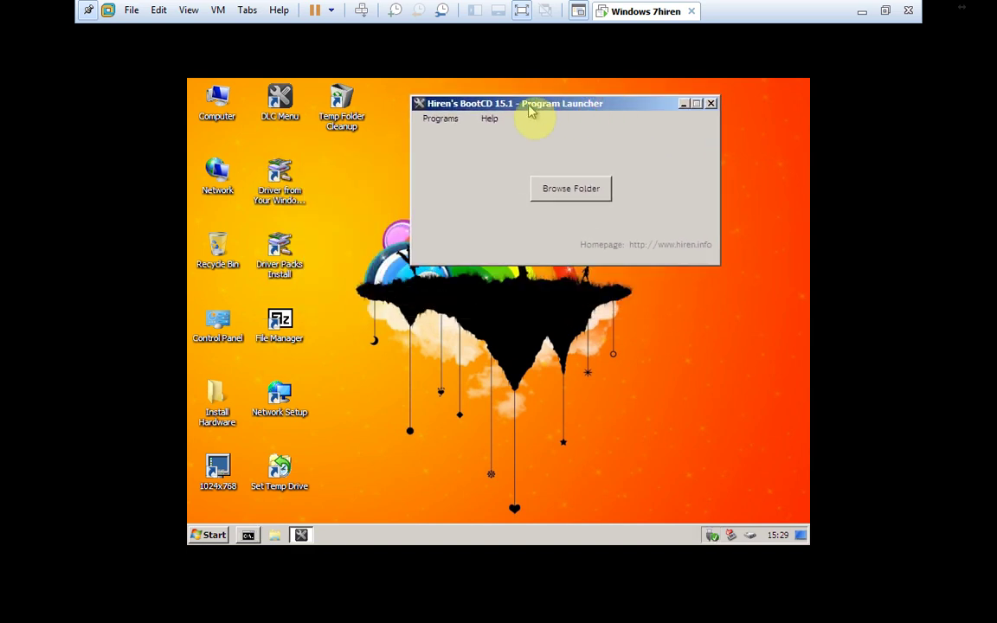
pyautogui.click(451, 123)
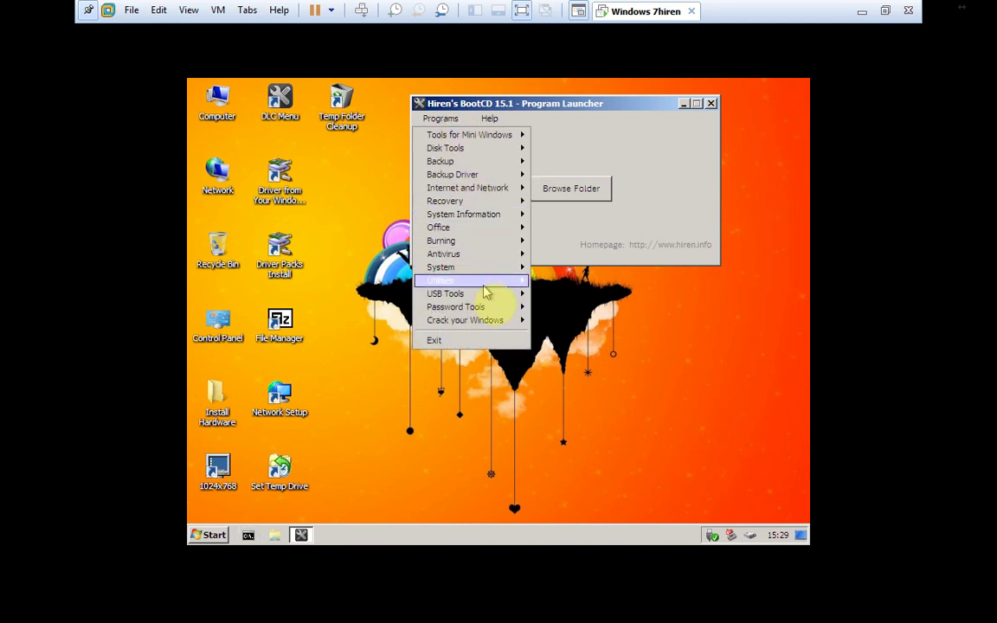
pyautogui.moveTo(471, 152)
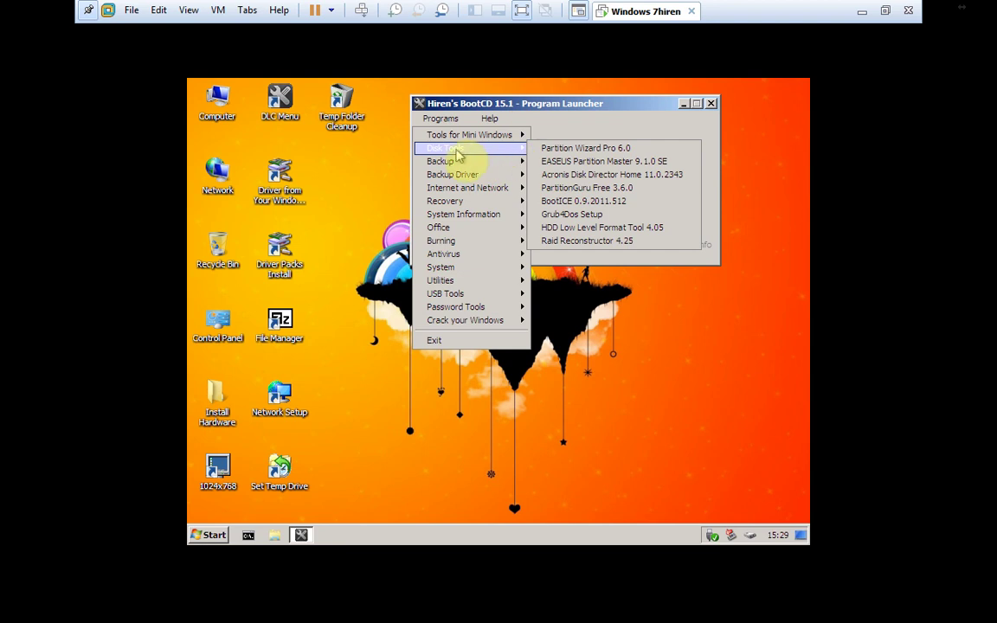
pyautogui.click(563, 153)
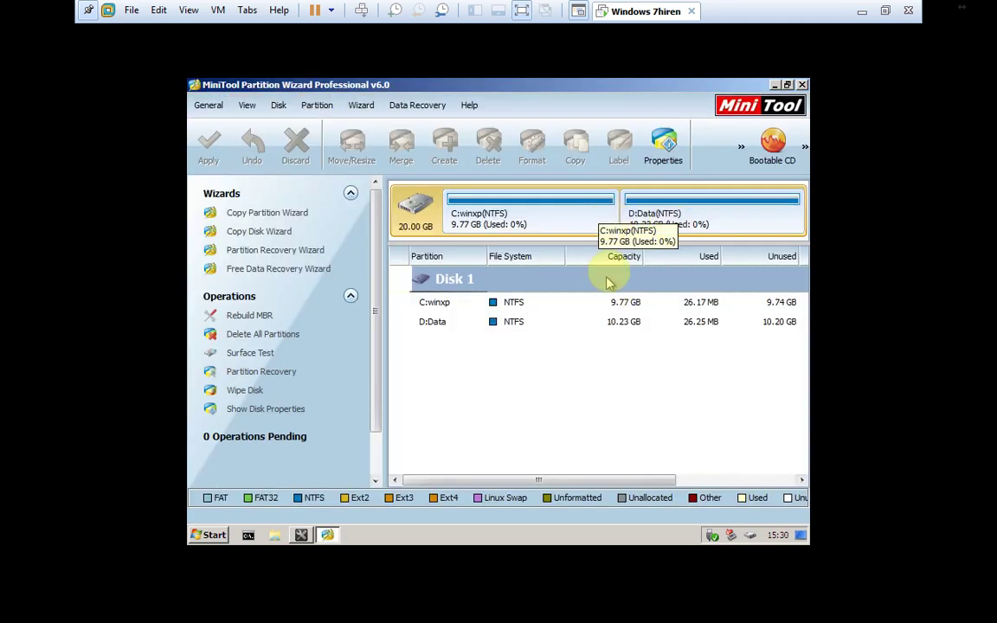
# Step: Restore the Partition Wizard window from its maximized size and select the C:winxp partition on Disk 1
pyautogui.click(788, 86)
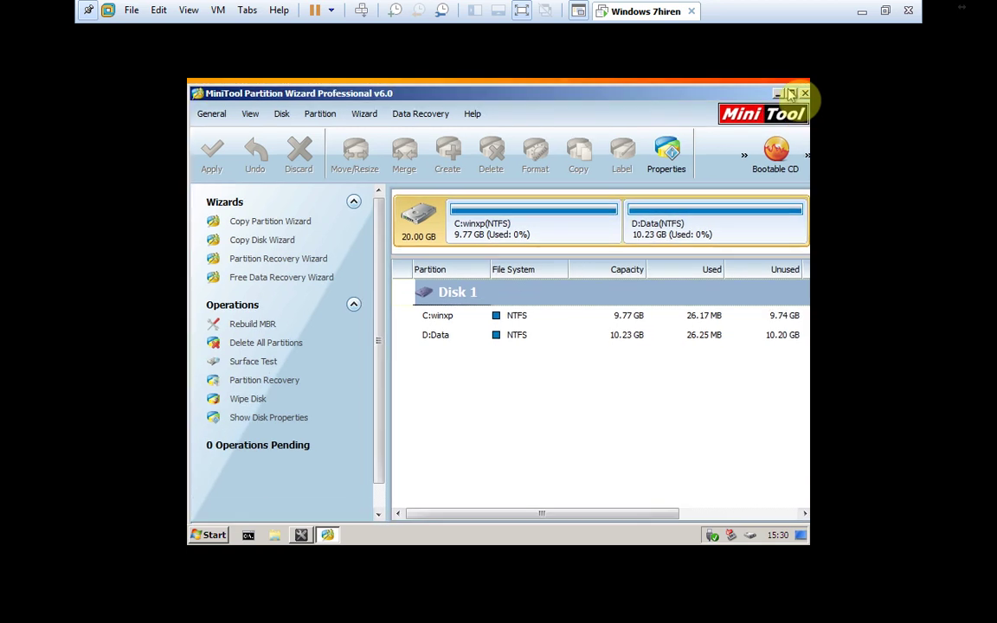
pyautogui.click(555, 228)
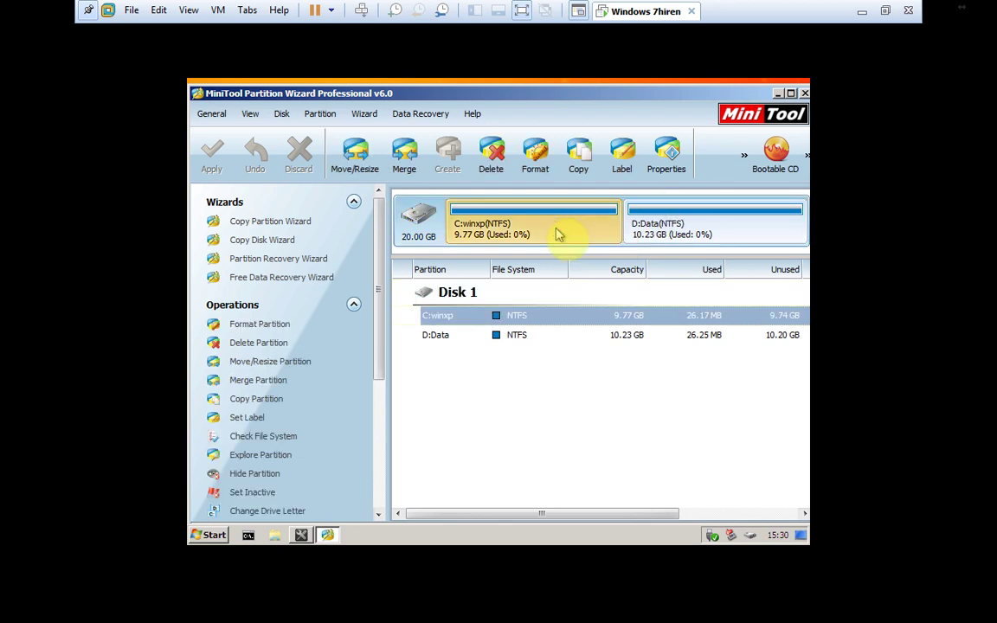
pyautogui.rightClick(556, 228)
pyautogui.click(519, 223)
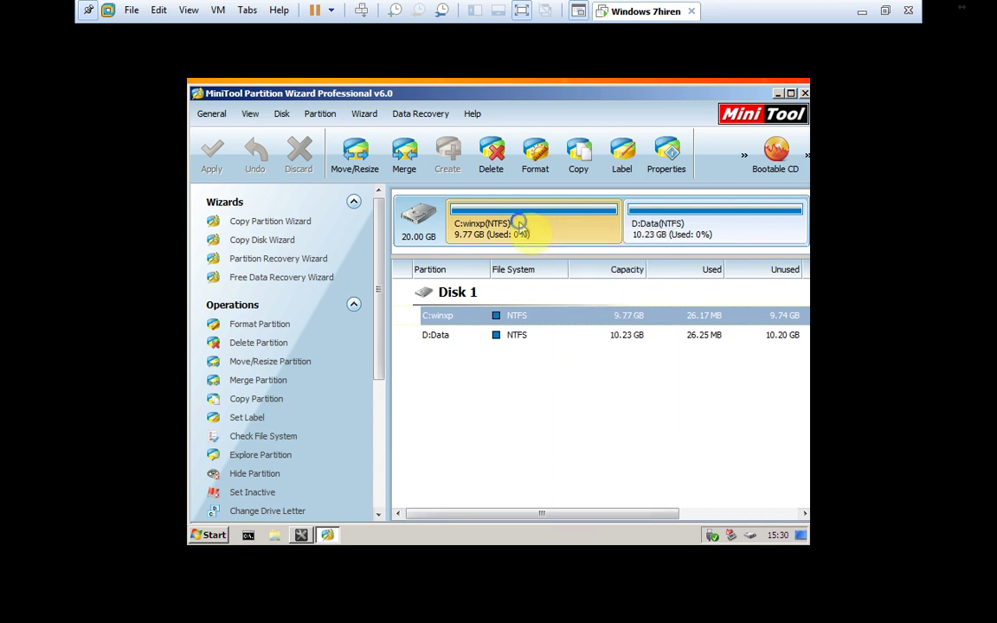
pyautogui.rightClick(519, 223)
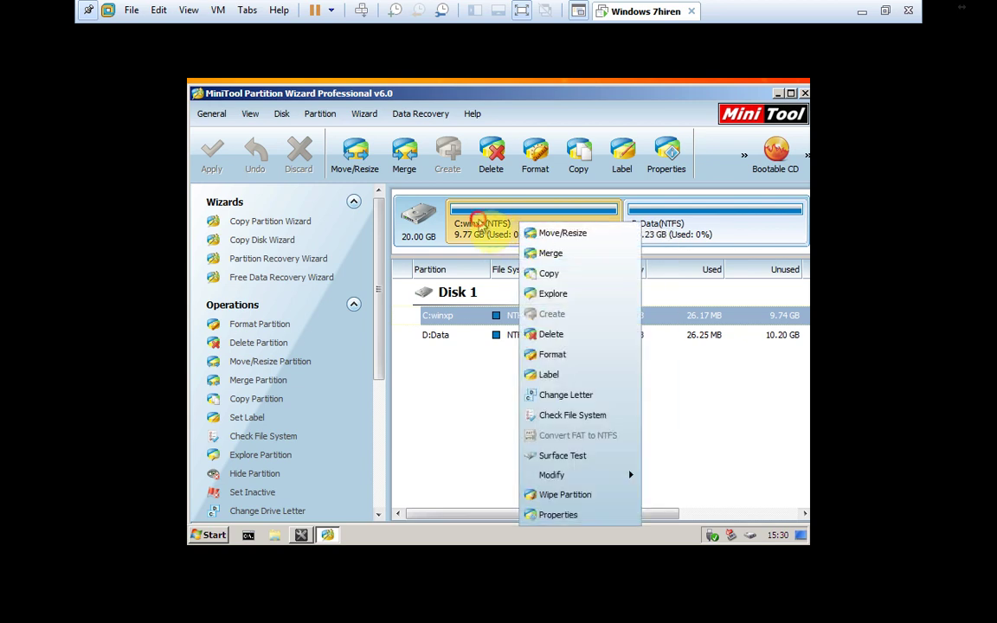
pyautogui.click(481, 224)
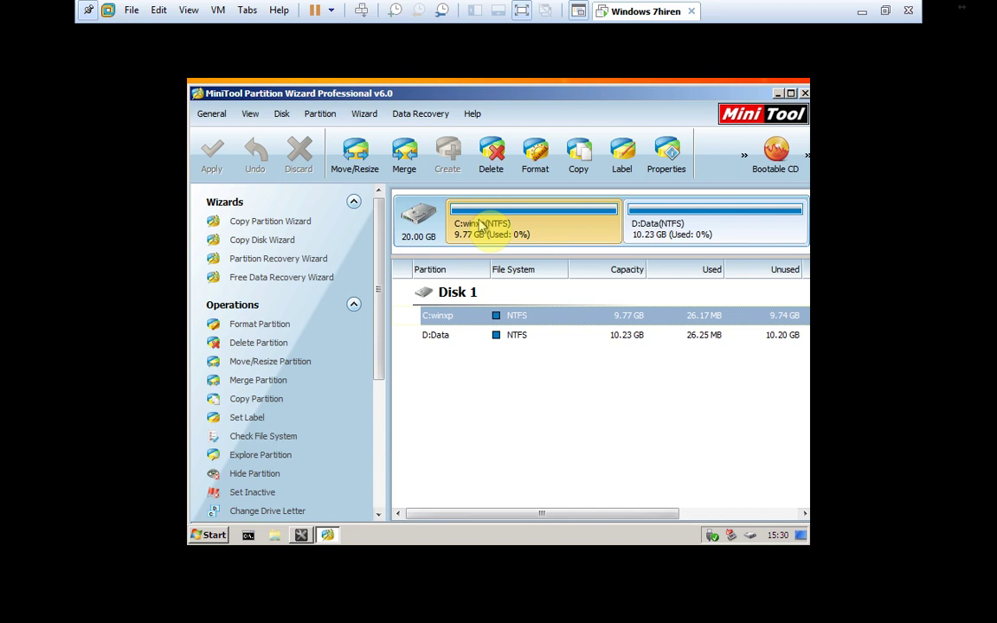
# Step: Shrink the C:winxp partition from its start to about 6135 MB, leaving about 3847 MB unallocated before it
pyautogui.rightClick(532, 225)
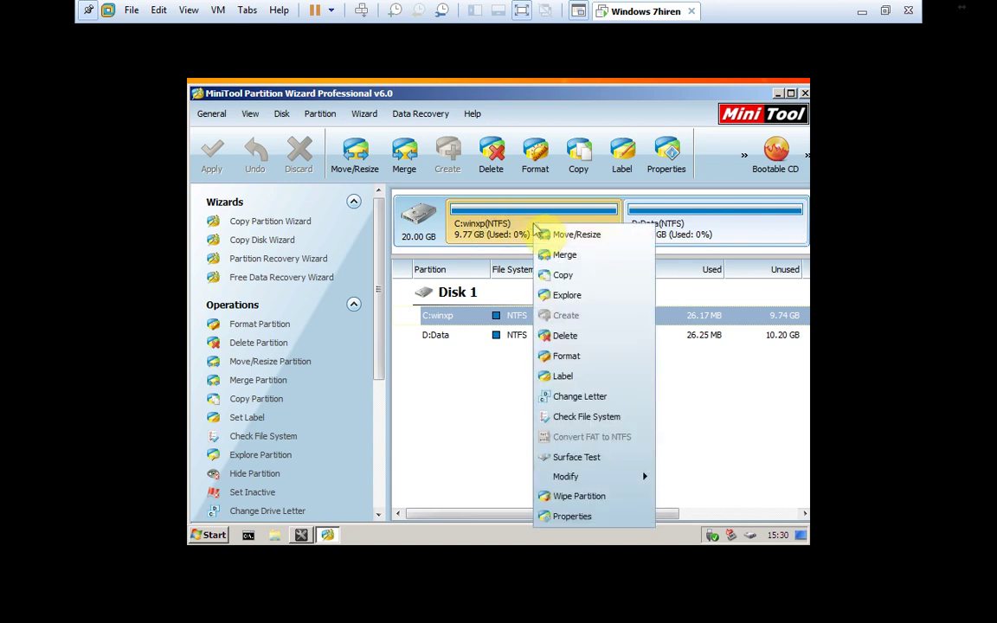
pyautogui.click(571, 239)
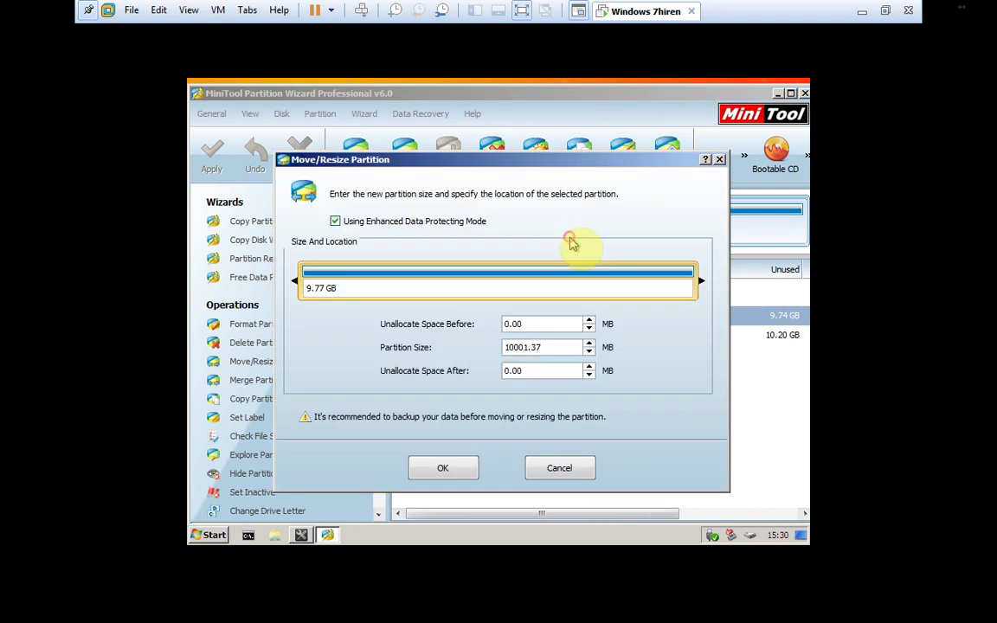
pyautogui.moveTo(562, 163); pyautogui.dragTo(585, 190)
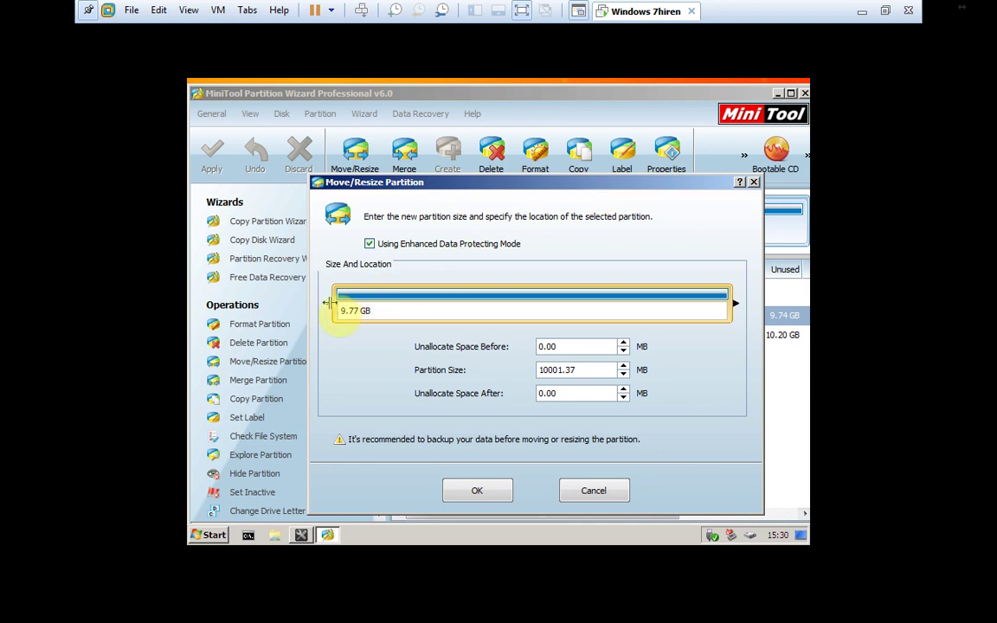
pyautogui.click(329, 303)
pyautogui.moveTo(329, 303)
pyautogui.mouseDown()
pyautogui.moveTo(347, 304)
pyautogui.moveTo(313, 304)
pyautogui.mouseUp()
pyautogui.moveTo(319, 303); pyautogui.dragTo(482, 302)
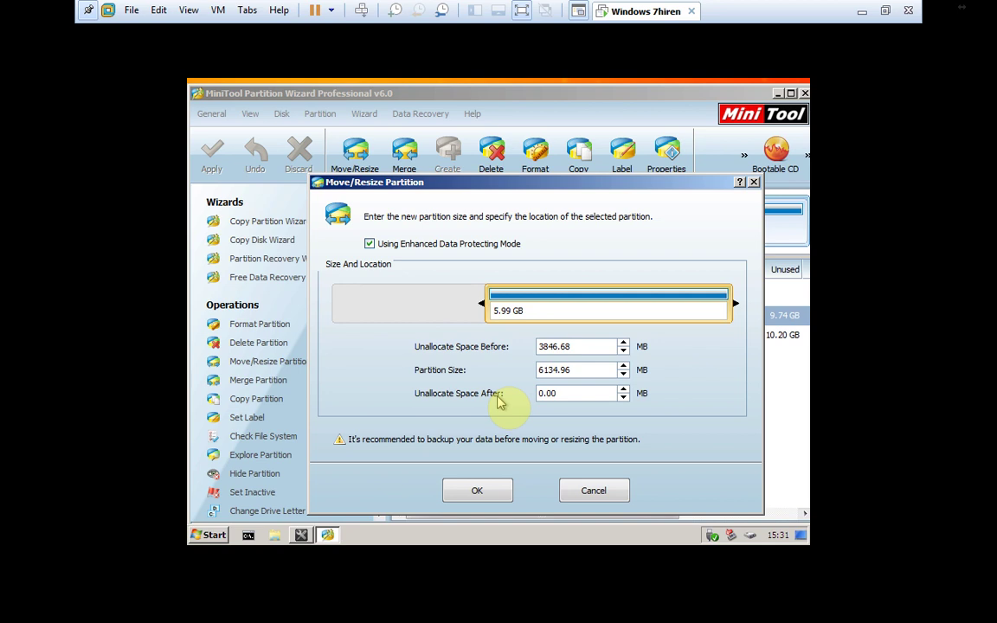
pyautogui.click(477, 492)
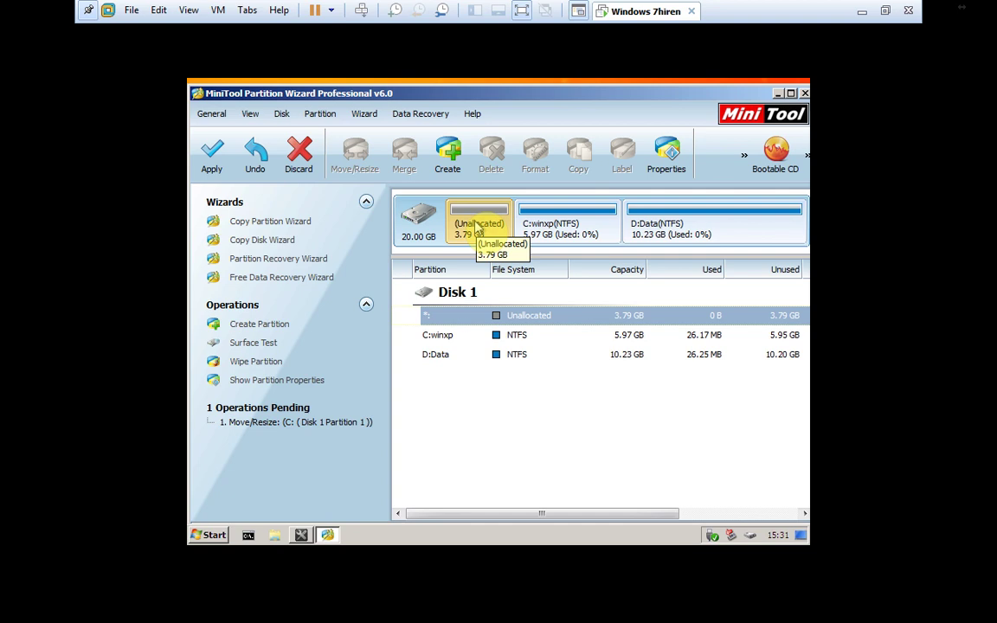
pyautogui.click(574, 227)
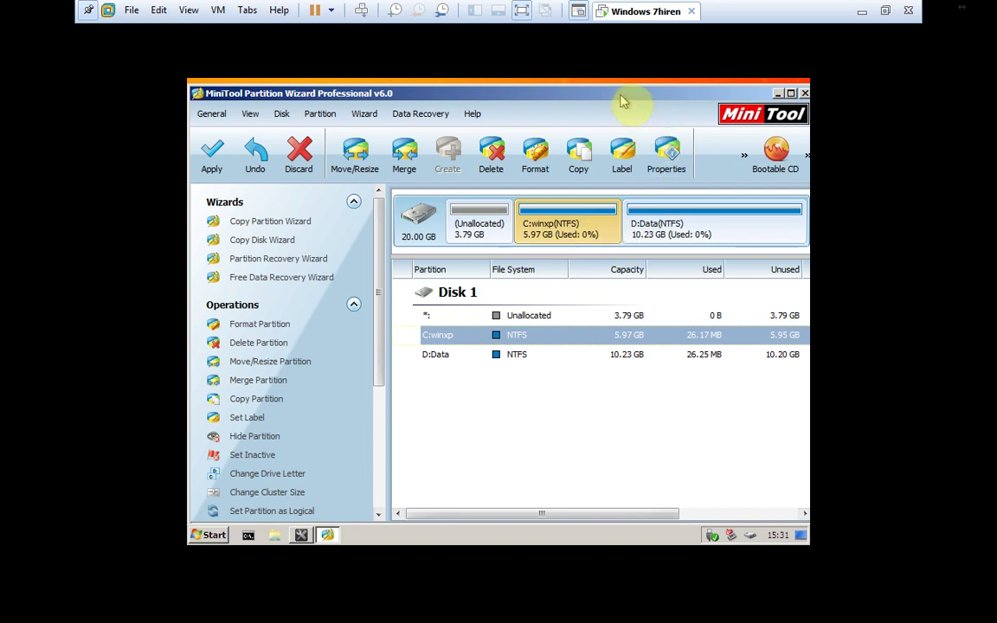
pyautogui.moveTo(628, 93); pyautogui.dragTo(625, 99)
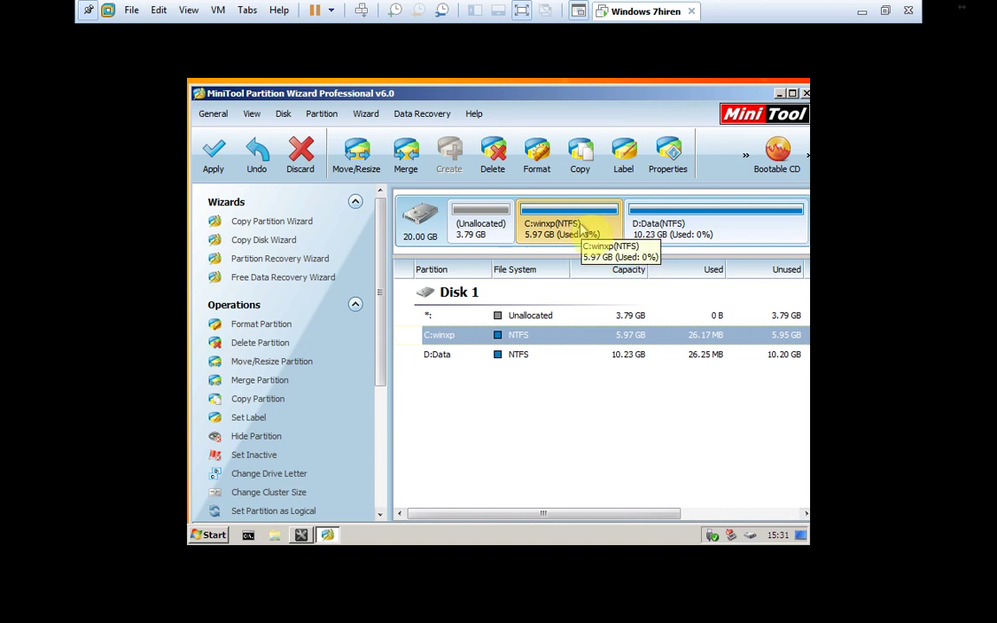
pyautogui.click(698, 222)
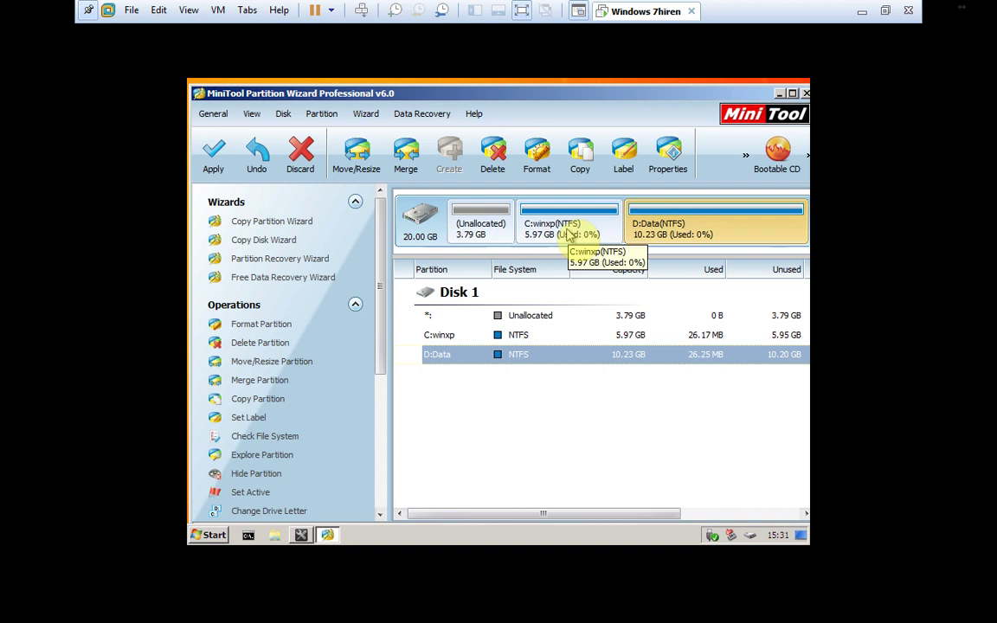
pyautogui.click(482, 231)
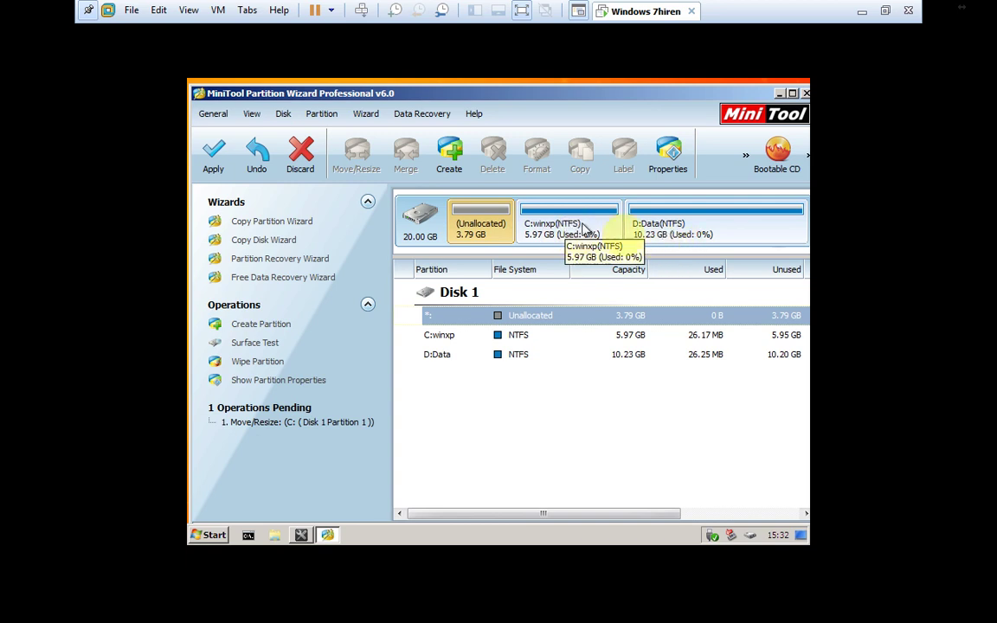
# Step: Shrink the D:Data partition from its end to about 5845 MB, leaving about 4606 MB unallocated after it
pyautogui.click(660, 232)
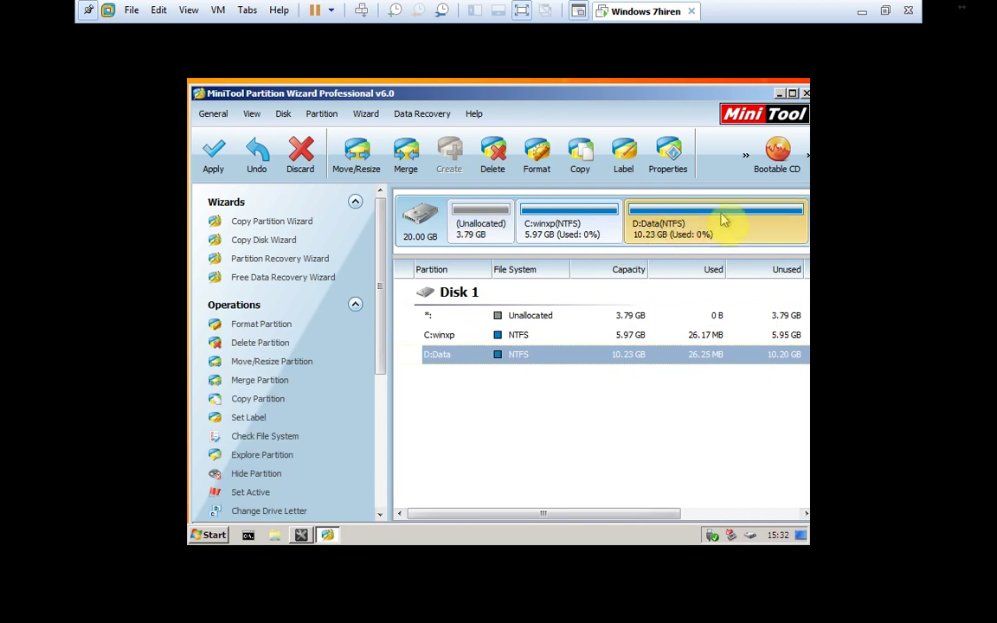
pyautogui.moveTo(638, 514); pyautogui.dragTo(603, 502)
pyautogui.rightClick(676, 222)
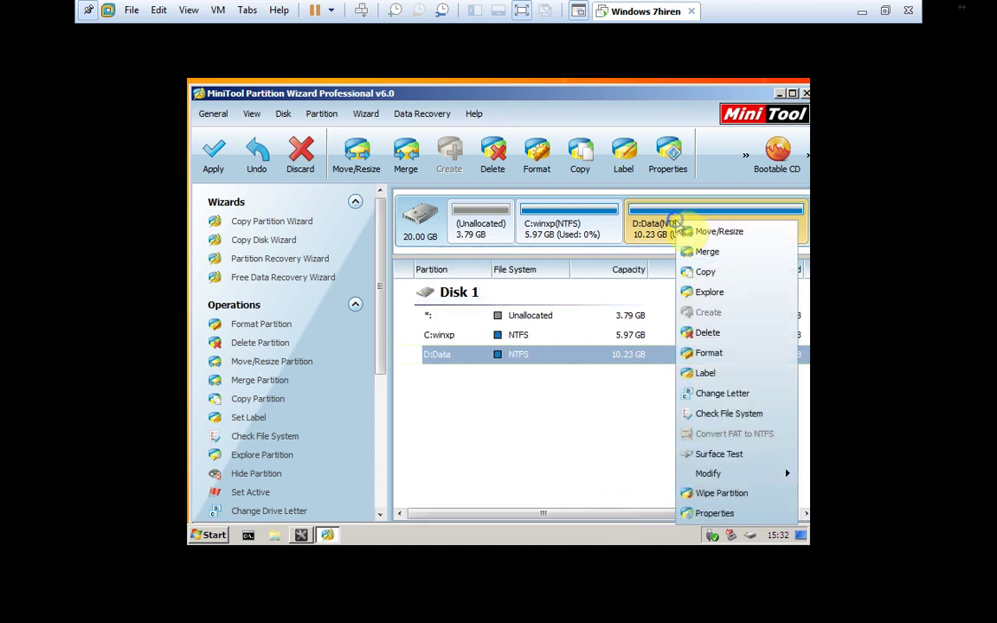
pyautogui.click(716, 232)
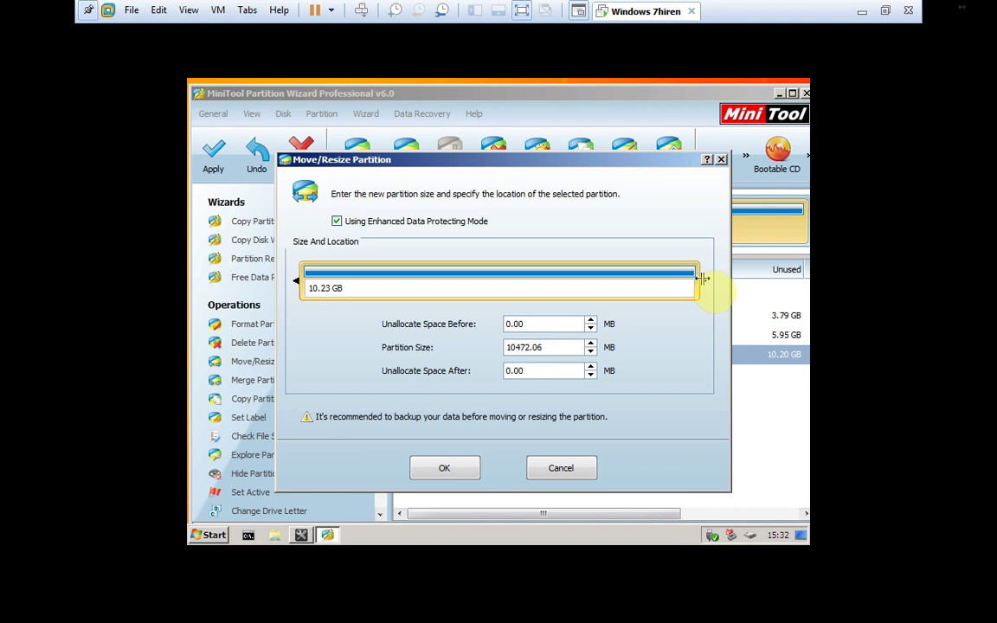
pyautogui.moveTo(703, 279); pyautogui.dragTo(525, 285)
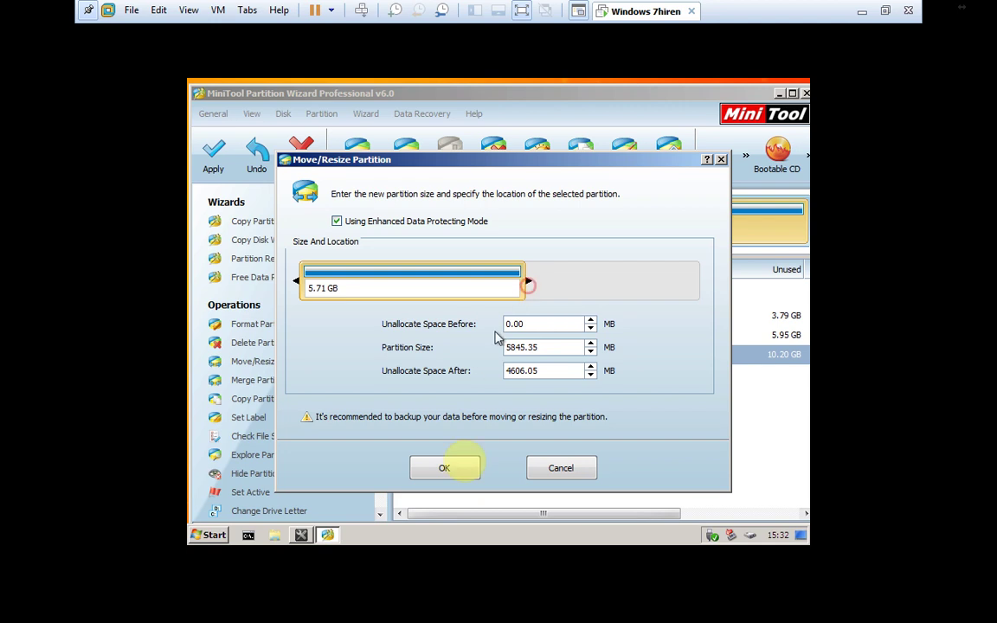
pyautogui.click(445, 468)
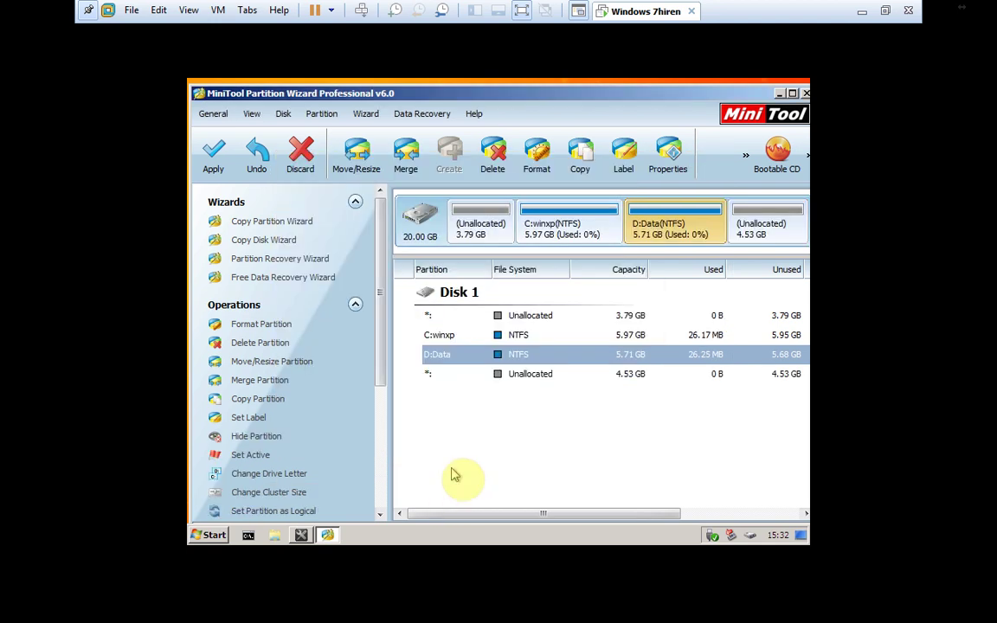
# Step: Create a primary NTFS partition labelled "cai winxp" with drive letter F: in the unallocated space after D:Data, using its full 4628.10 MB
pyautogui.click(763, 230)
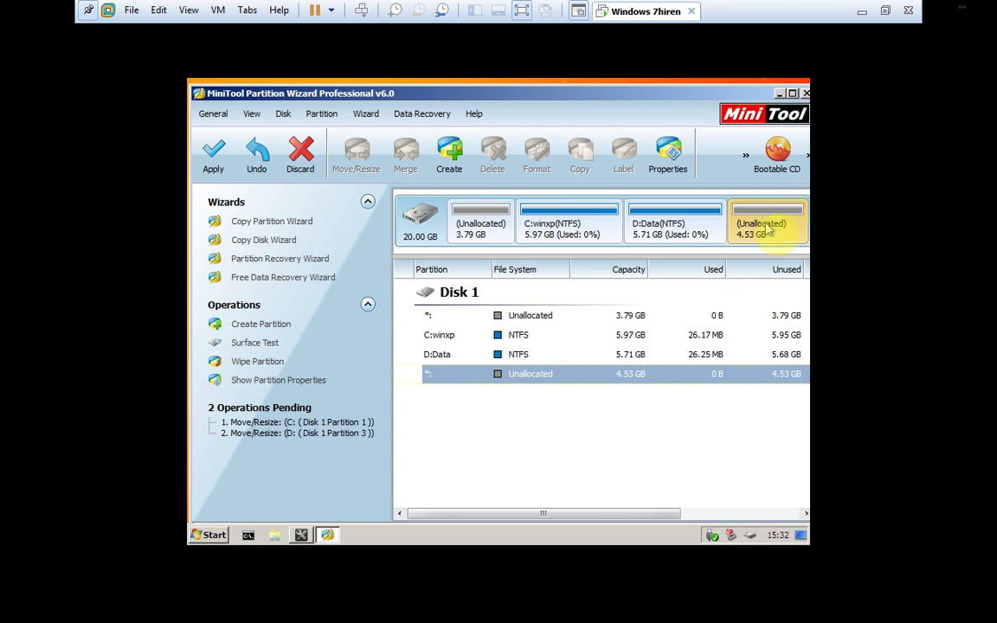
pyautogui.rightClick(767, 229)
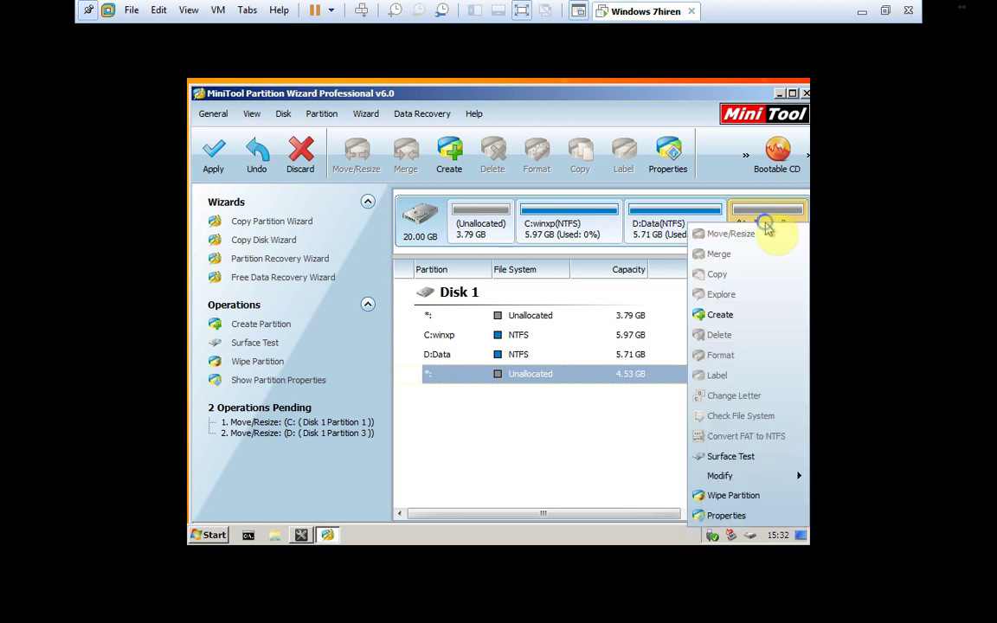
pyautogui.click(741, 317)
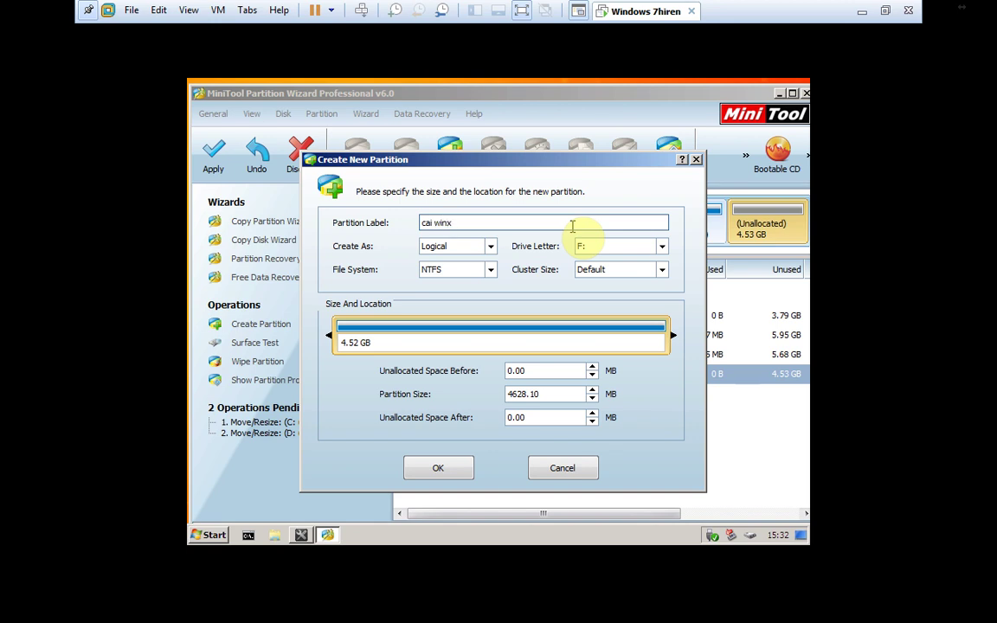
pyautogui.click(491, 248)
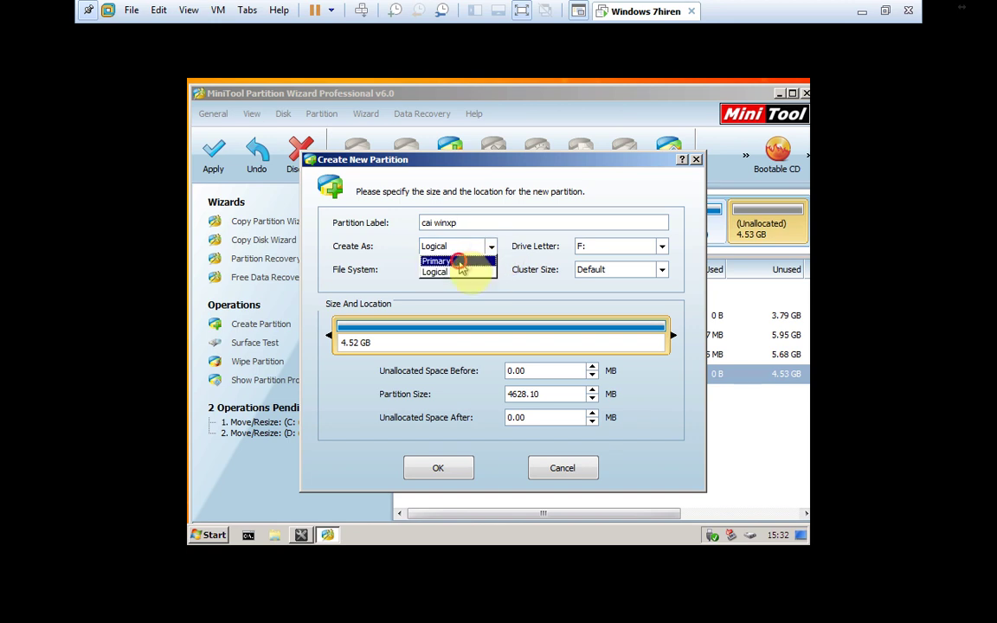
pyautogui.click(460, 261)
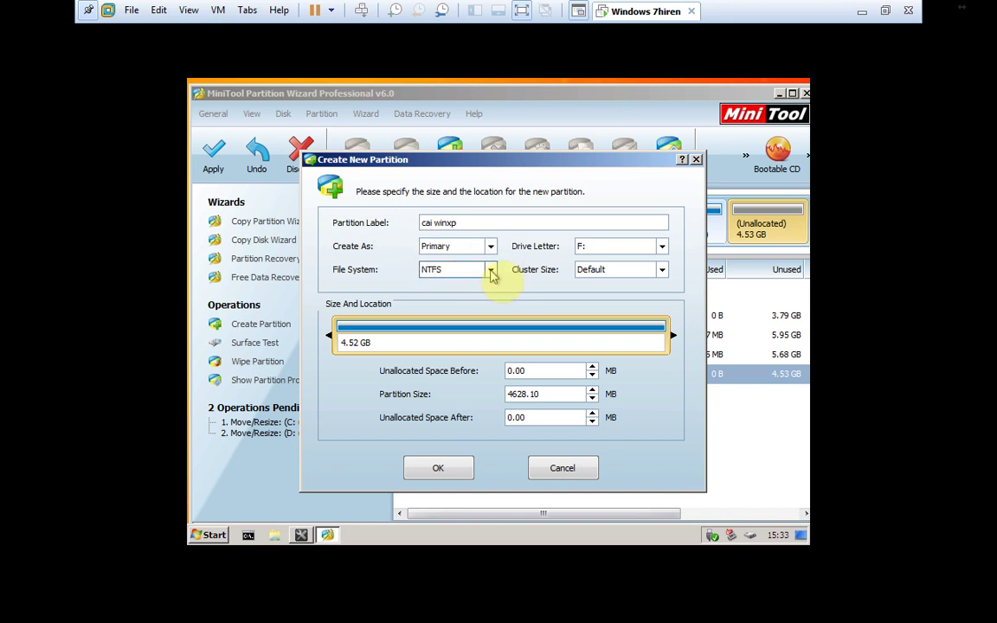
pyautogui.click(491, 271)
pyautogui.click(491, 272)
pyautogui.click(443, 468)
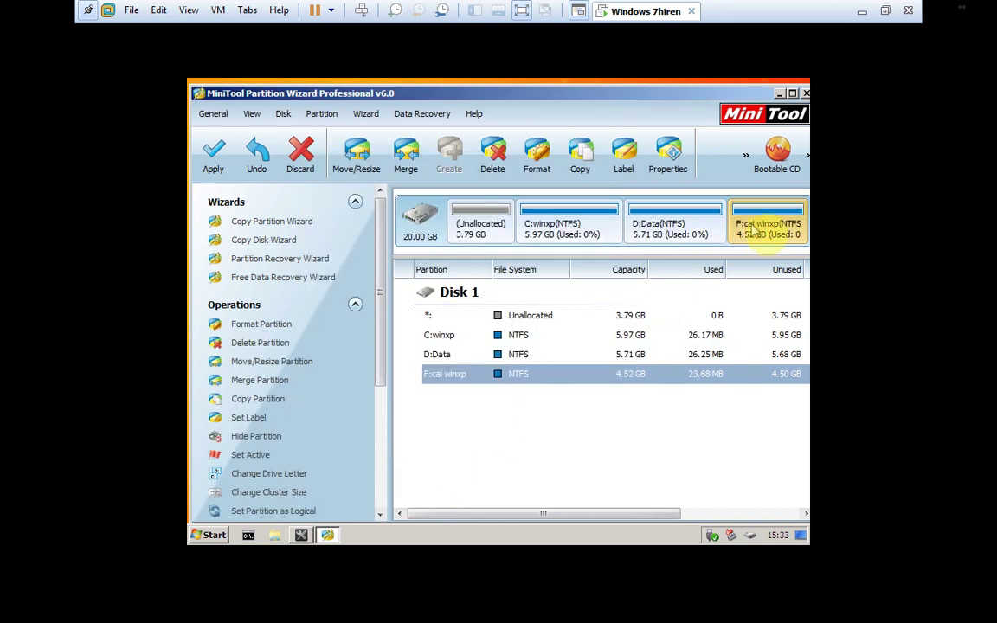
# Step: Set the F:cai winxp partition as active and check the Status and Type columns of the partition list
pyautogui.rightClick(756, 225)
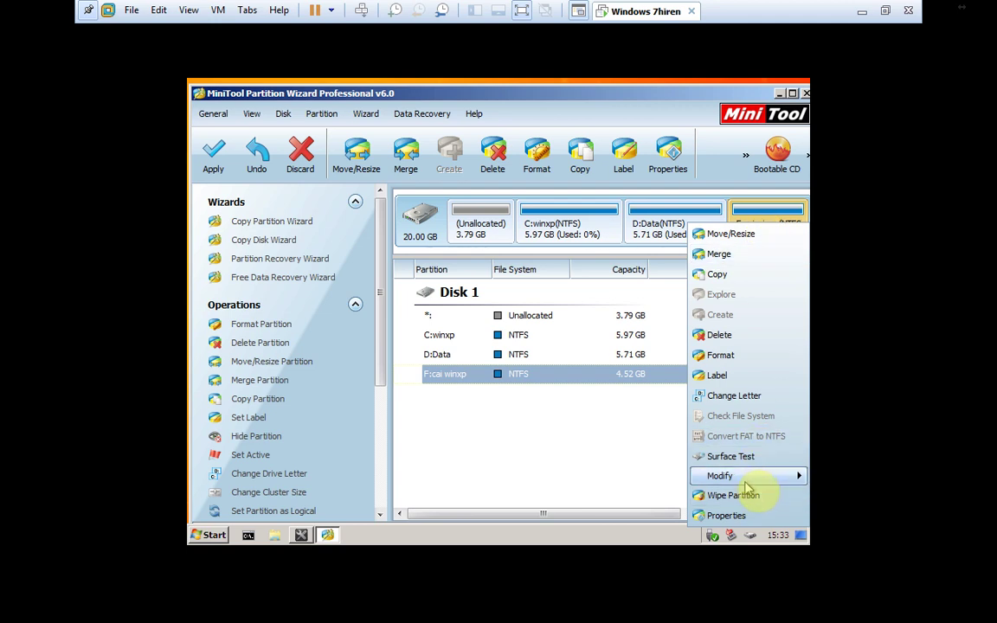
pyautogui.moveTo(750, 483)
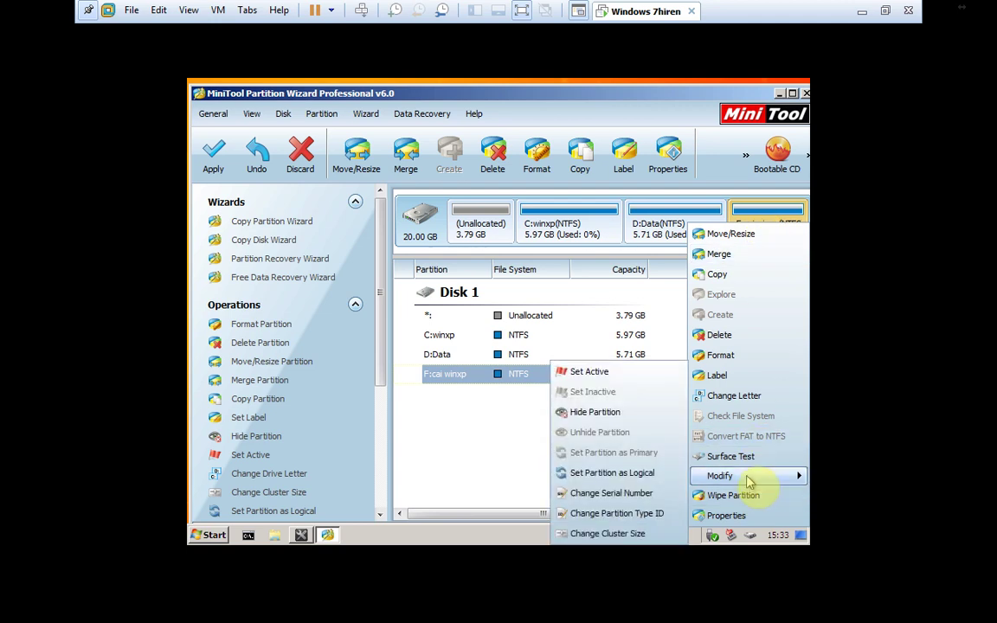
pyautogui.click(629, 376)
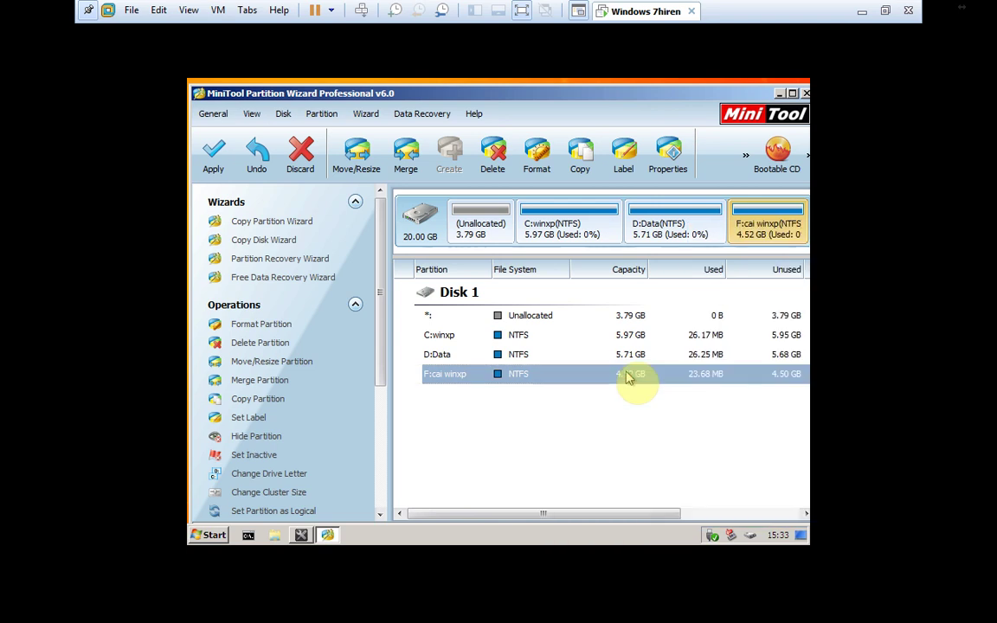
pyautogui.moveTo(619, 514); pyautogui.dragTo(740, 519)
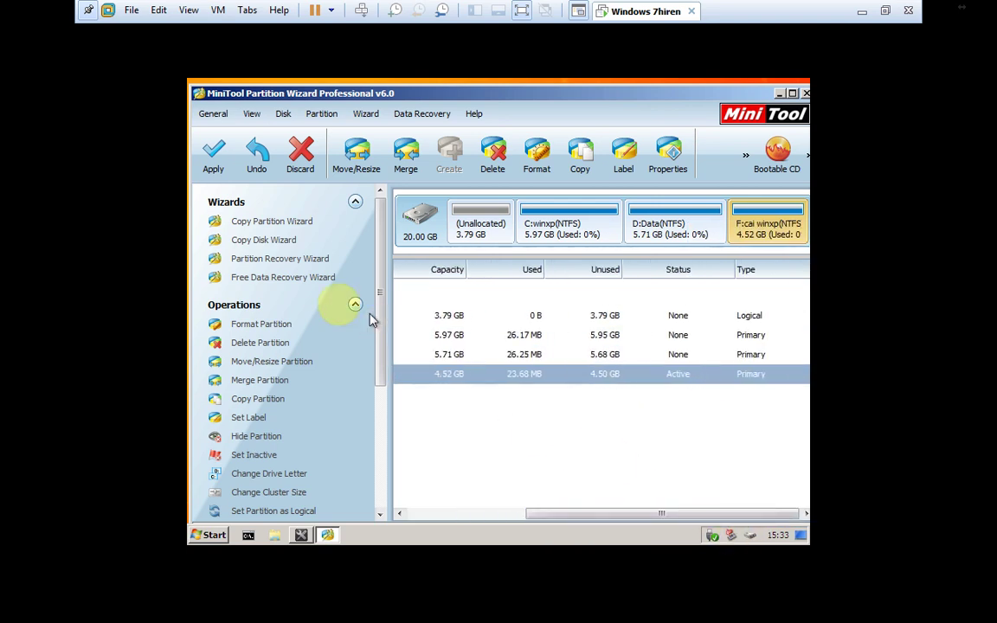
# Step: Apply all pending partition changes to Disk 1 and dismiss the completion message
pyautogui.click(214, 166)
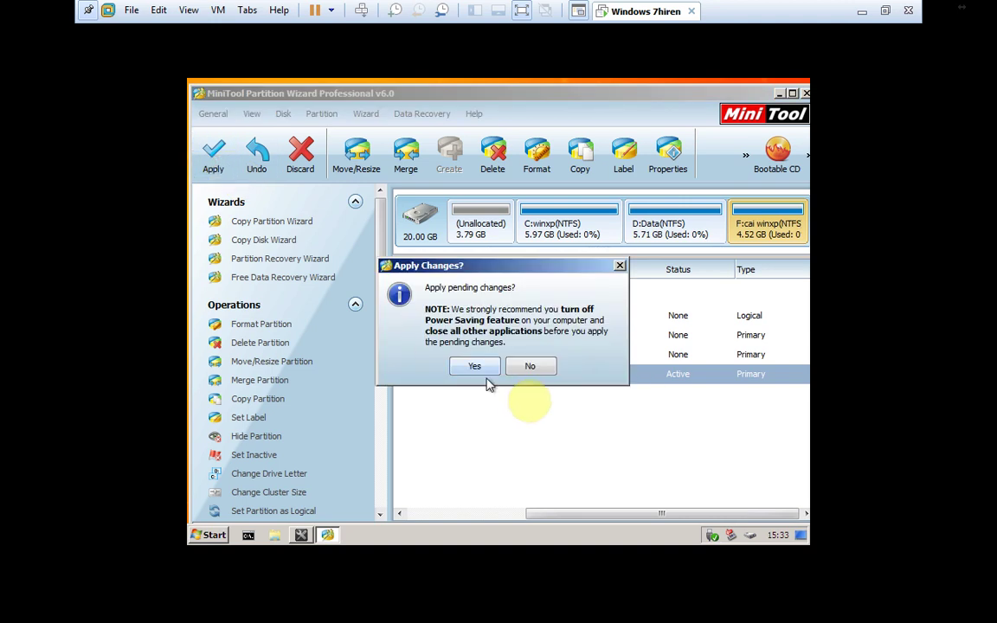
pyautogui.click(477, 367)
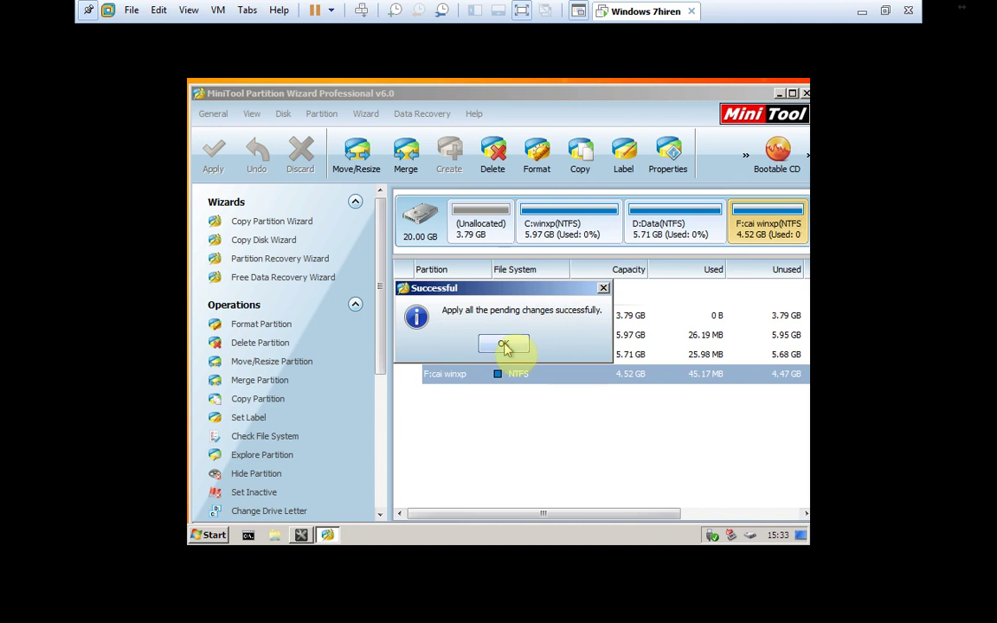
pyautogui.click(504, 346)
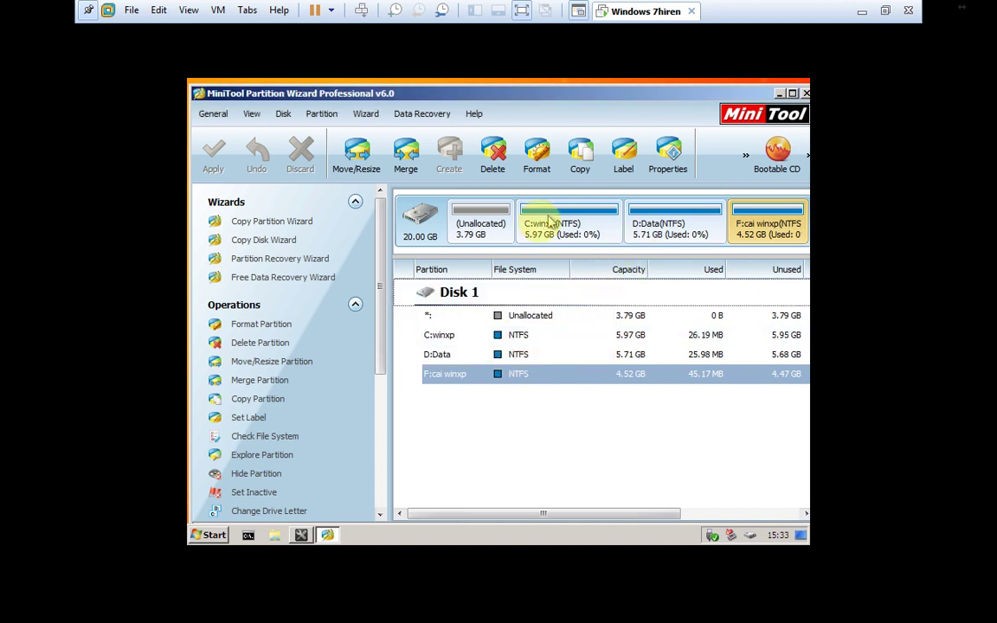
# Step: Review the unallocated space and the F:cai winxp partition on Disk 1, and reposition the Partition Wizard window to fit the screen
pyautogui.click(472, 221)
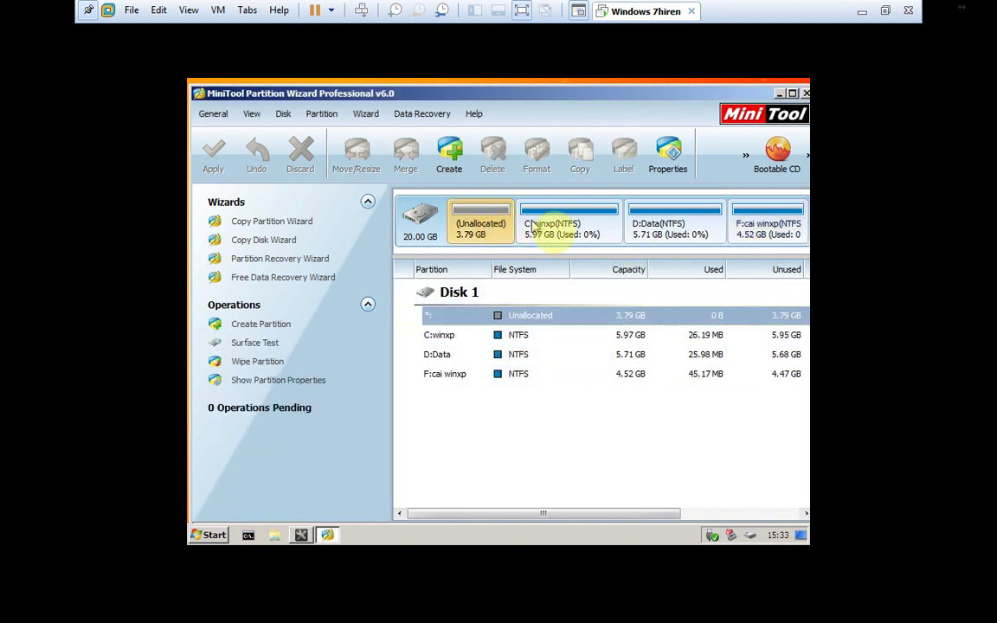
pyautogui.click(773, 223)
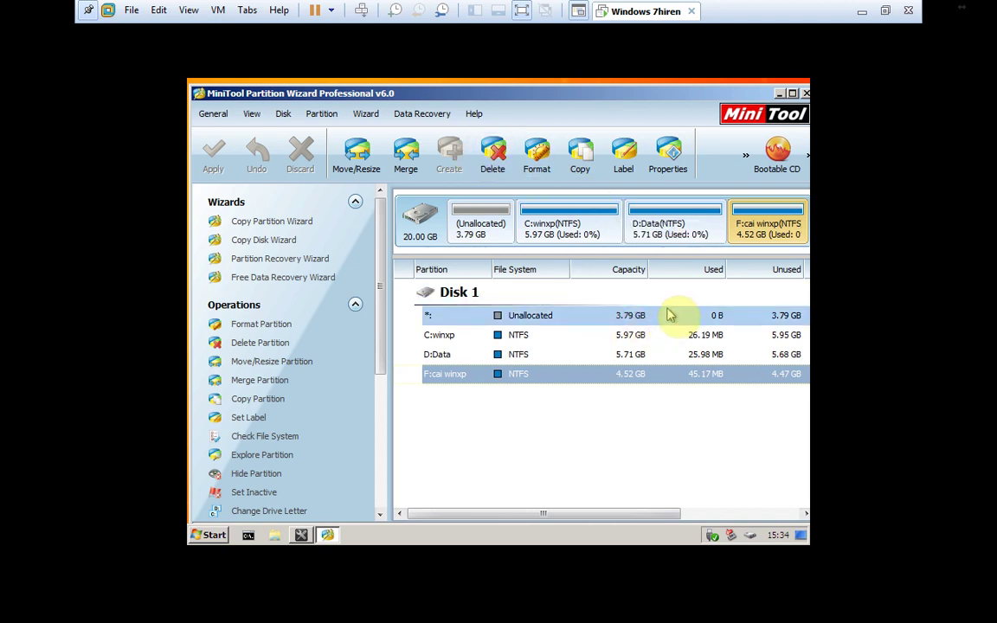
pyautogui.click(536, 360)
pyautogui.click(537, 374)
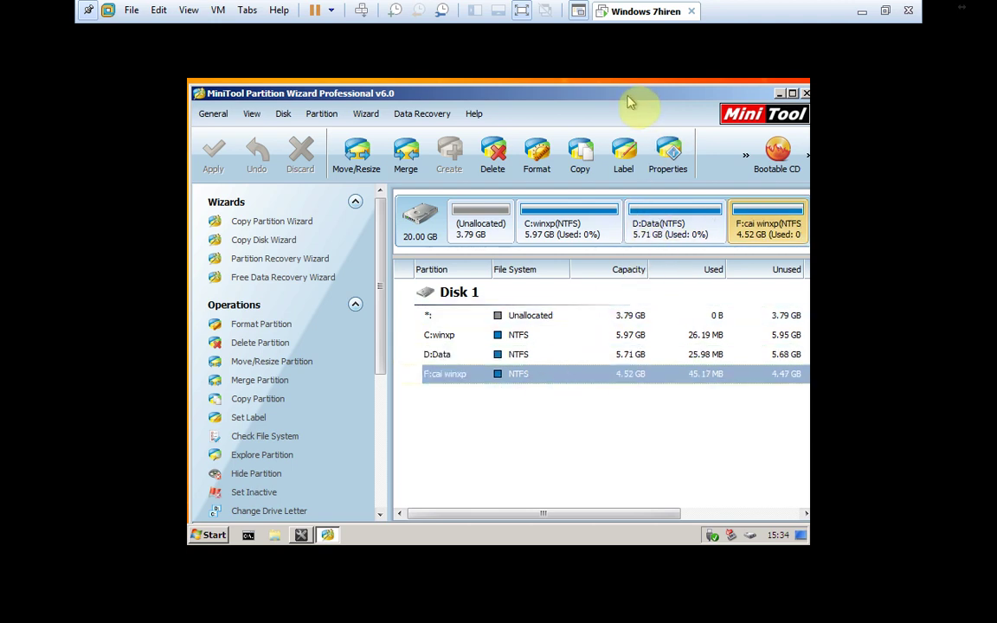
pyautogui.moveTo(630, 99)
pyautogui.mouseDown()
pyautogui.moveTo(626, 91)
pyautogui.moveTo(640, 95)
pyautogui.moveTo(609, 97)
pyautogui.moveTo(639, 97)
pyautogui.moveTo(621, 90)
pyautogui.mouseUp()
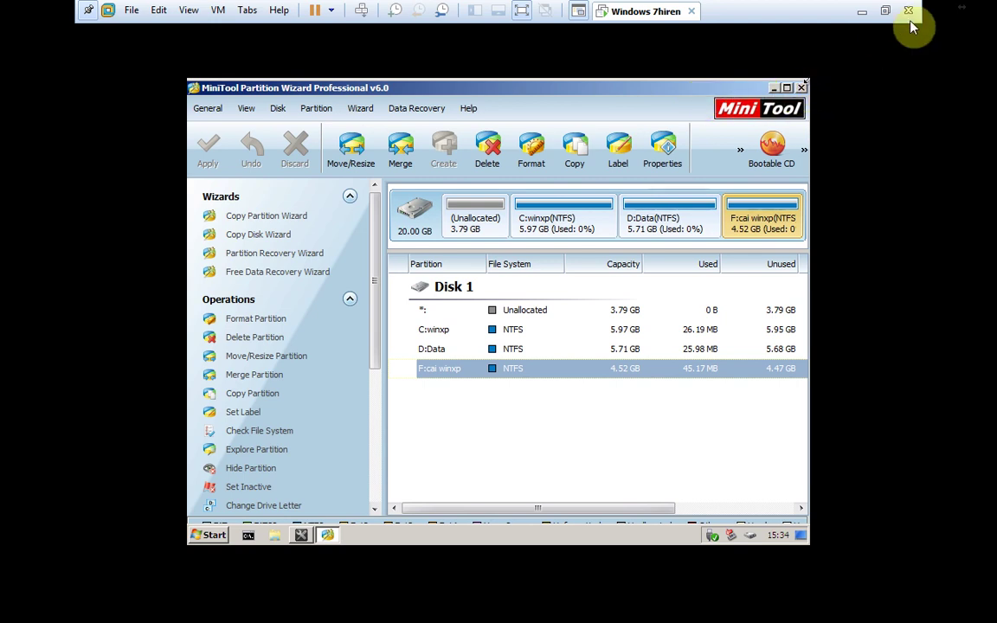
# Step: Minimize the virtual machine and look through the kythuatvien.info thread in Chrome, including its Hiren's Boot download and guide links and video section
pyautogui.click(862, 14)
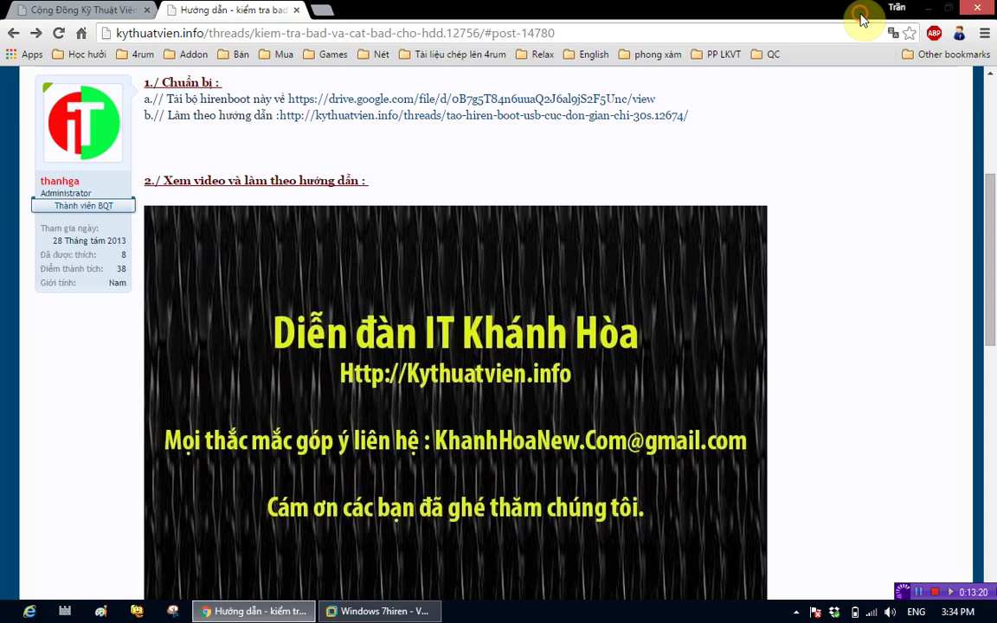
pyautogui.scroll(4, 452, 204)
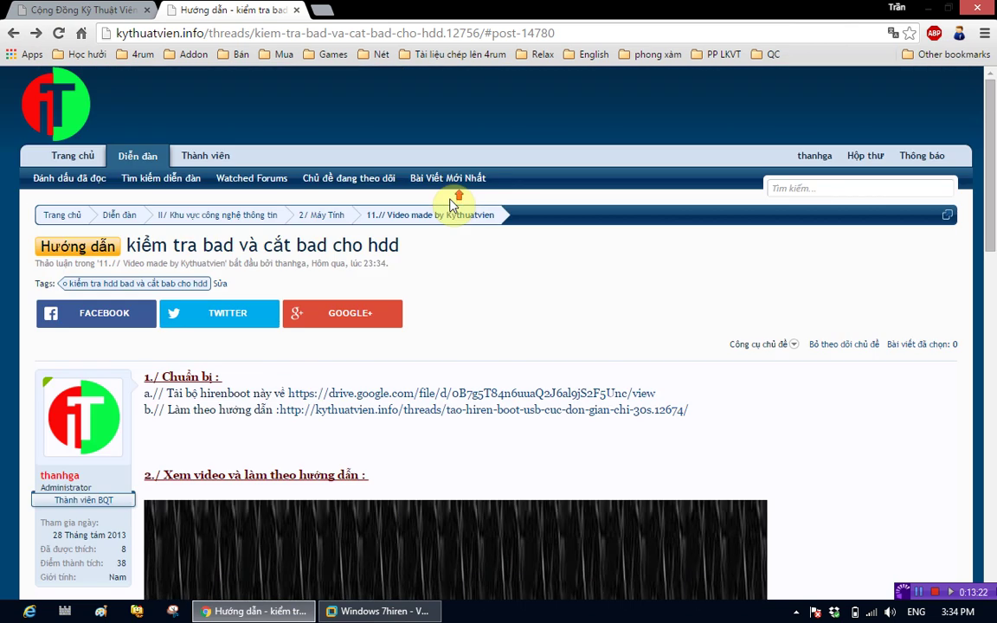
pyautogui.scroll(-3, 499, 307)
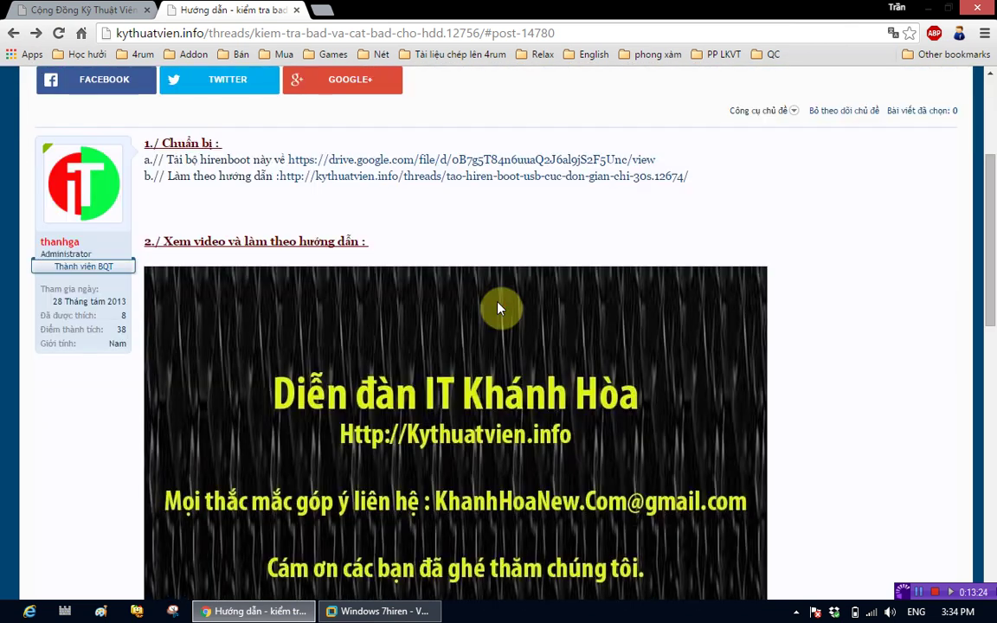
pyautogui.scroll(2, 499, 307)
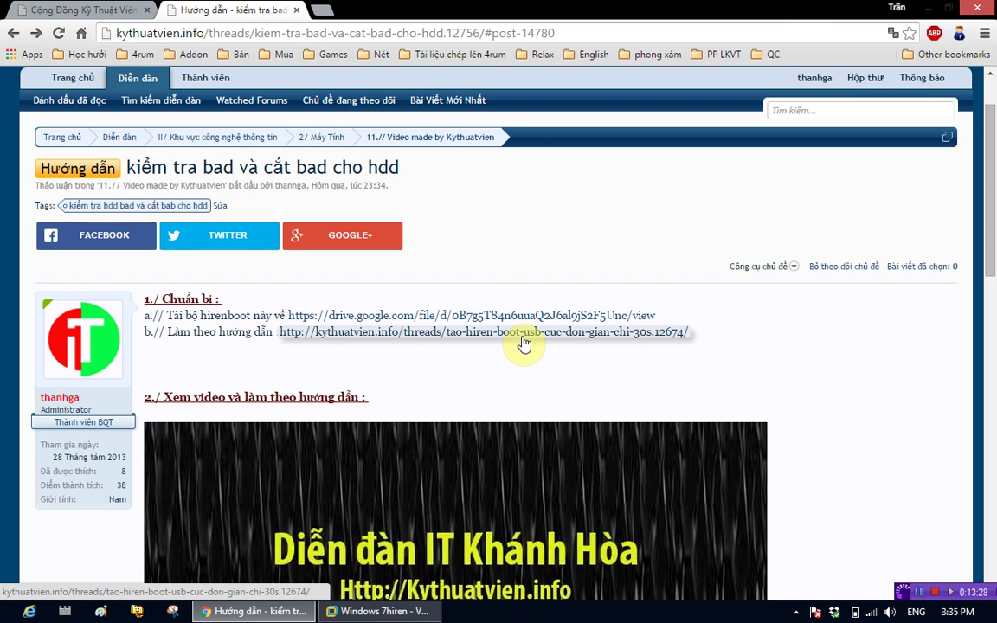
pyautogui.scroll(-5, 515, 479)
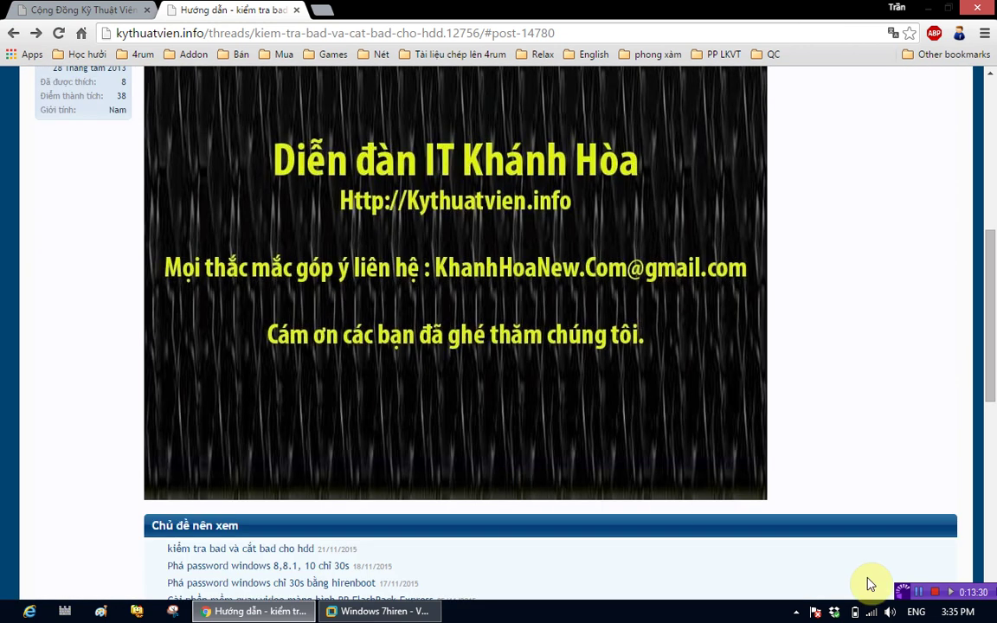